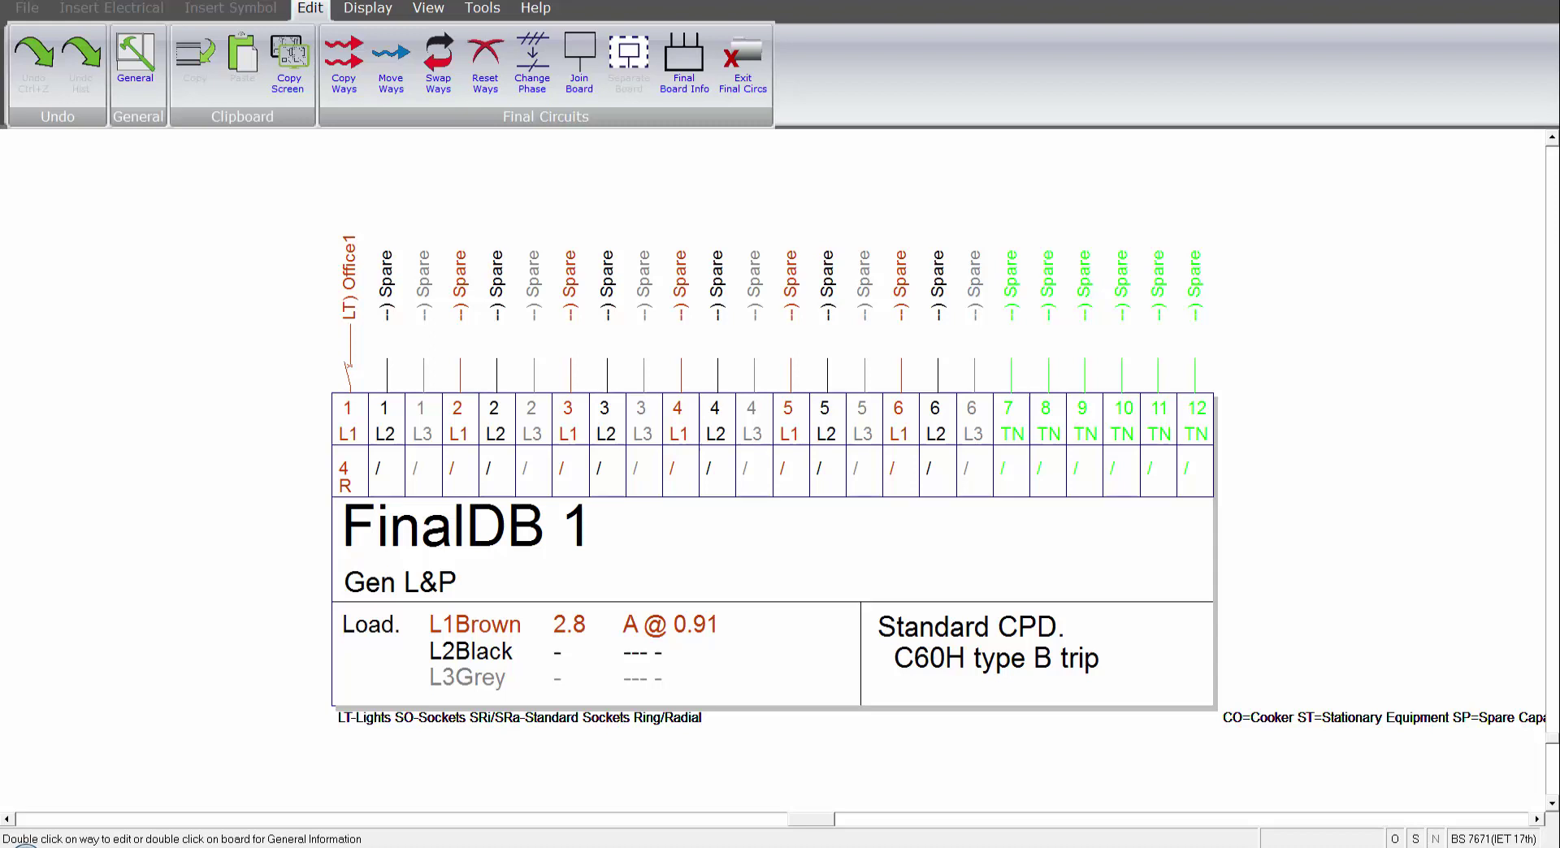
Give way 1 L2 the description 'office 1-3' and the Standard Sockets way type
double_click(386, 444)
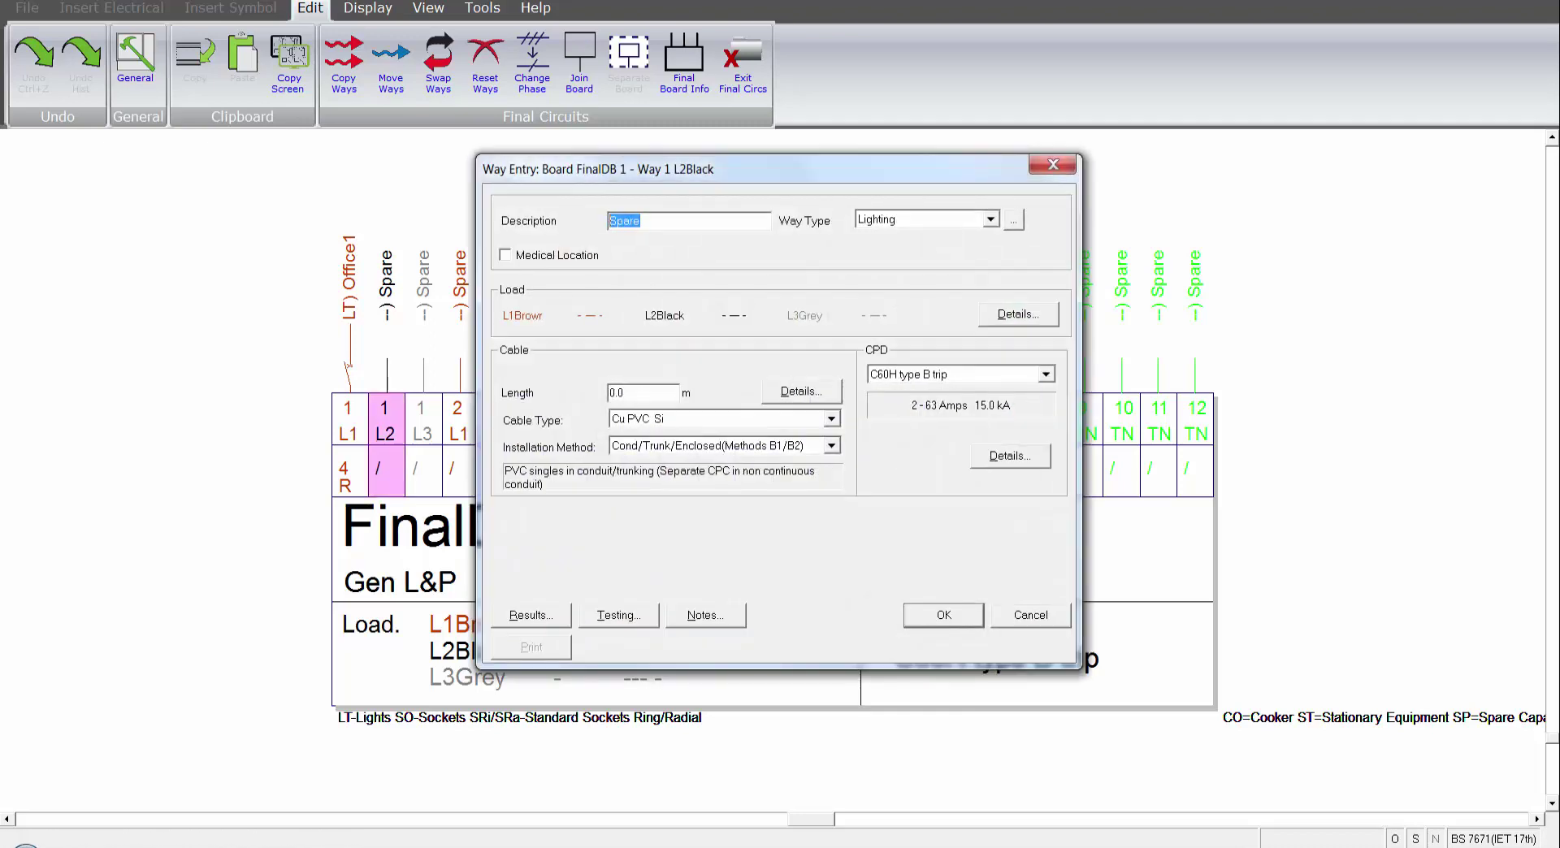
type("office 1-3")
left_click(991, 219)
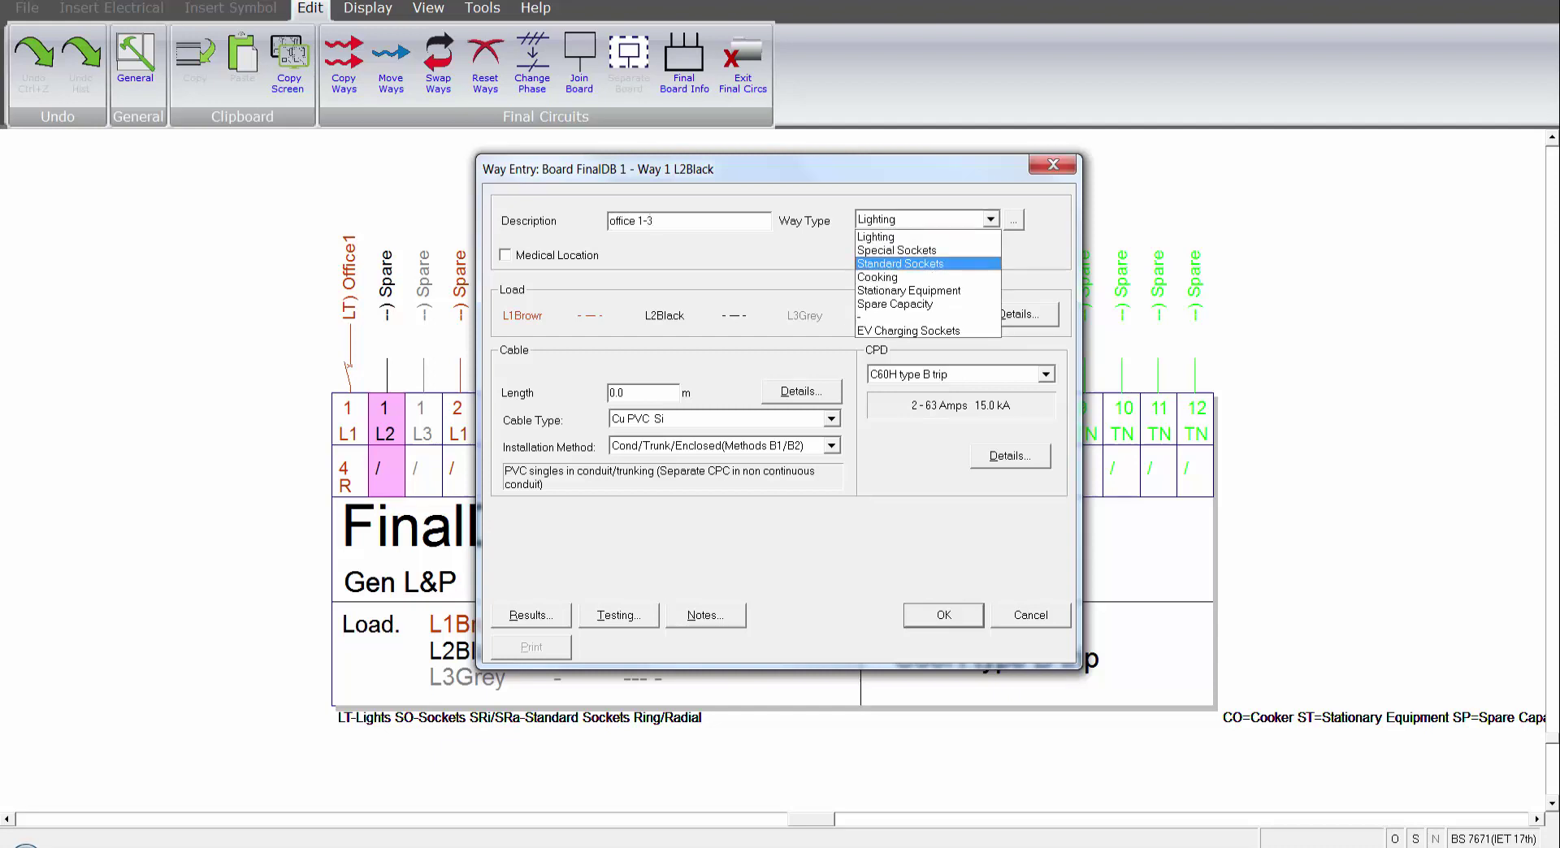
key("Up")
key("Down")
key("Return")
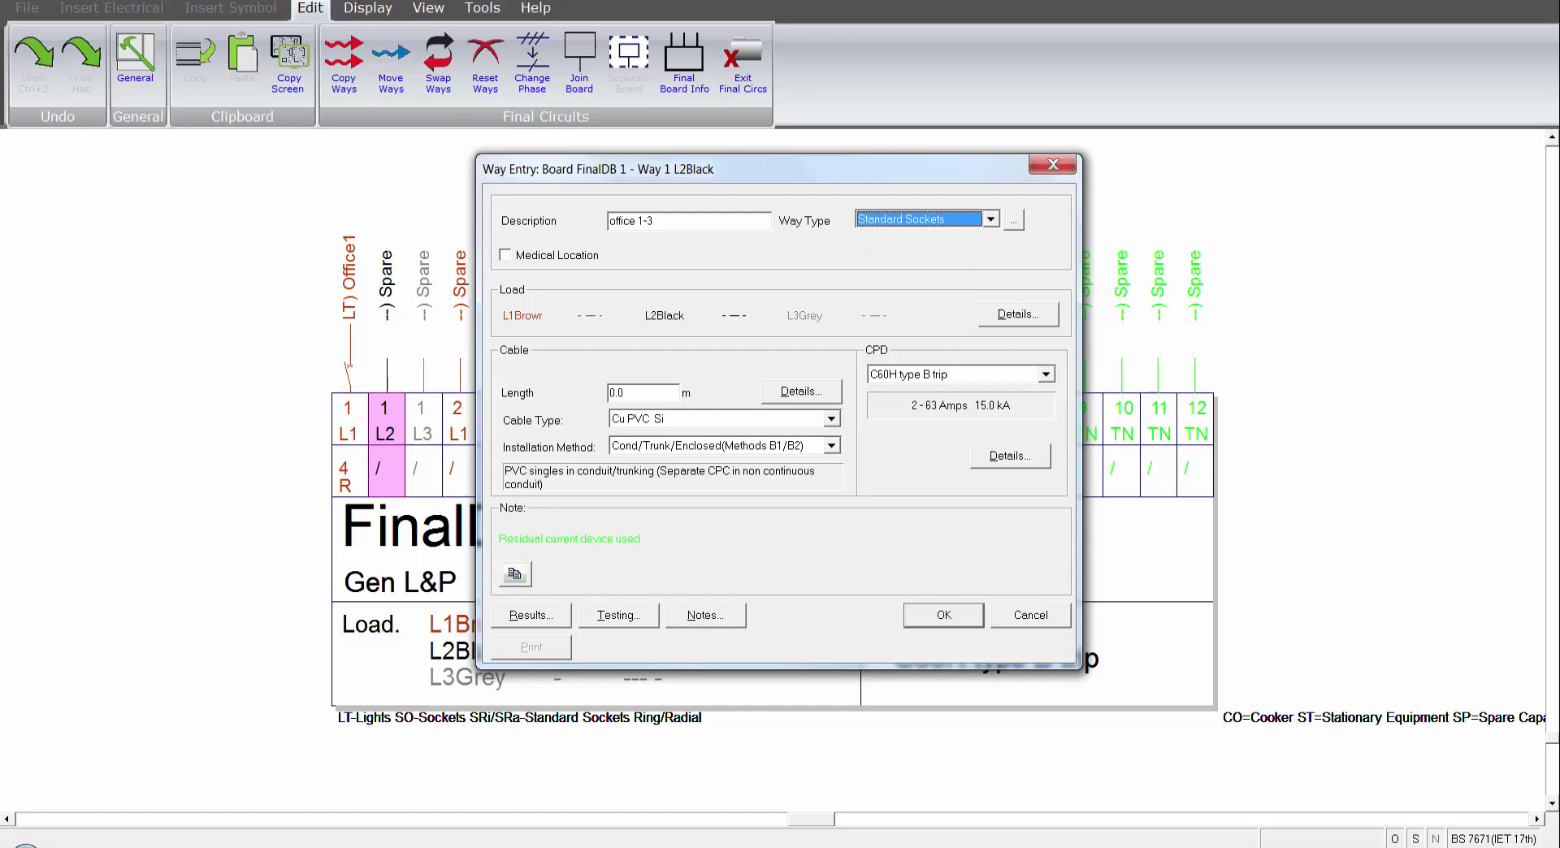
In the socket load details, compare the socket types and settle on BS 1363
left_click(1018, 315)
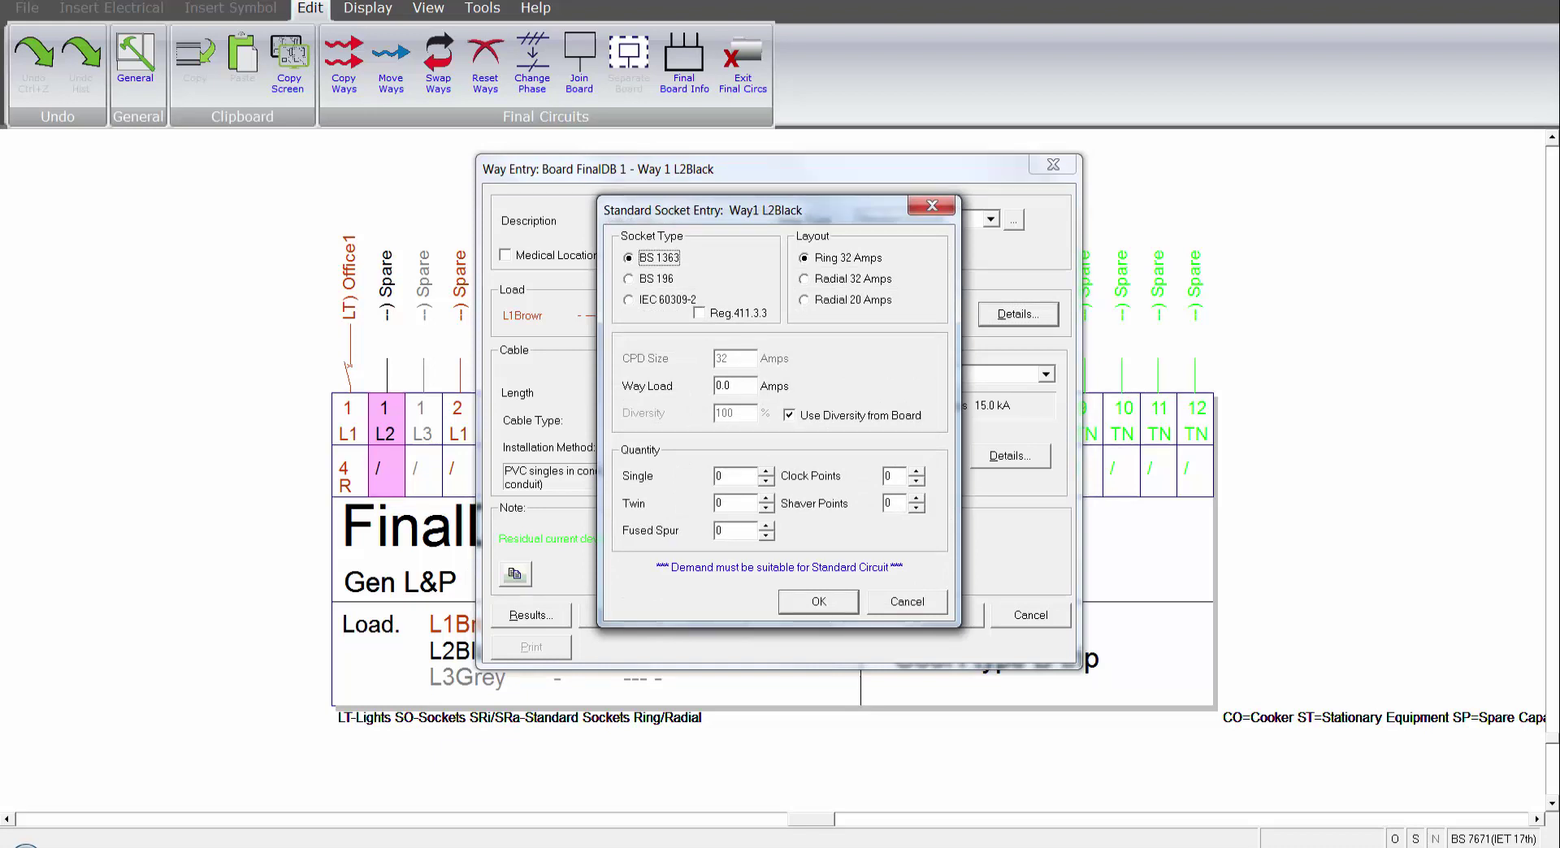
key("Down")
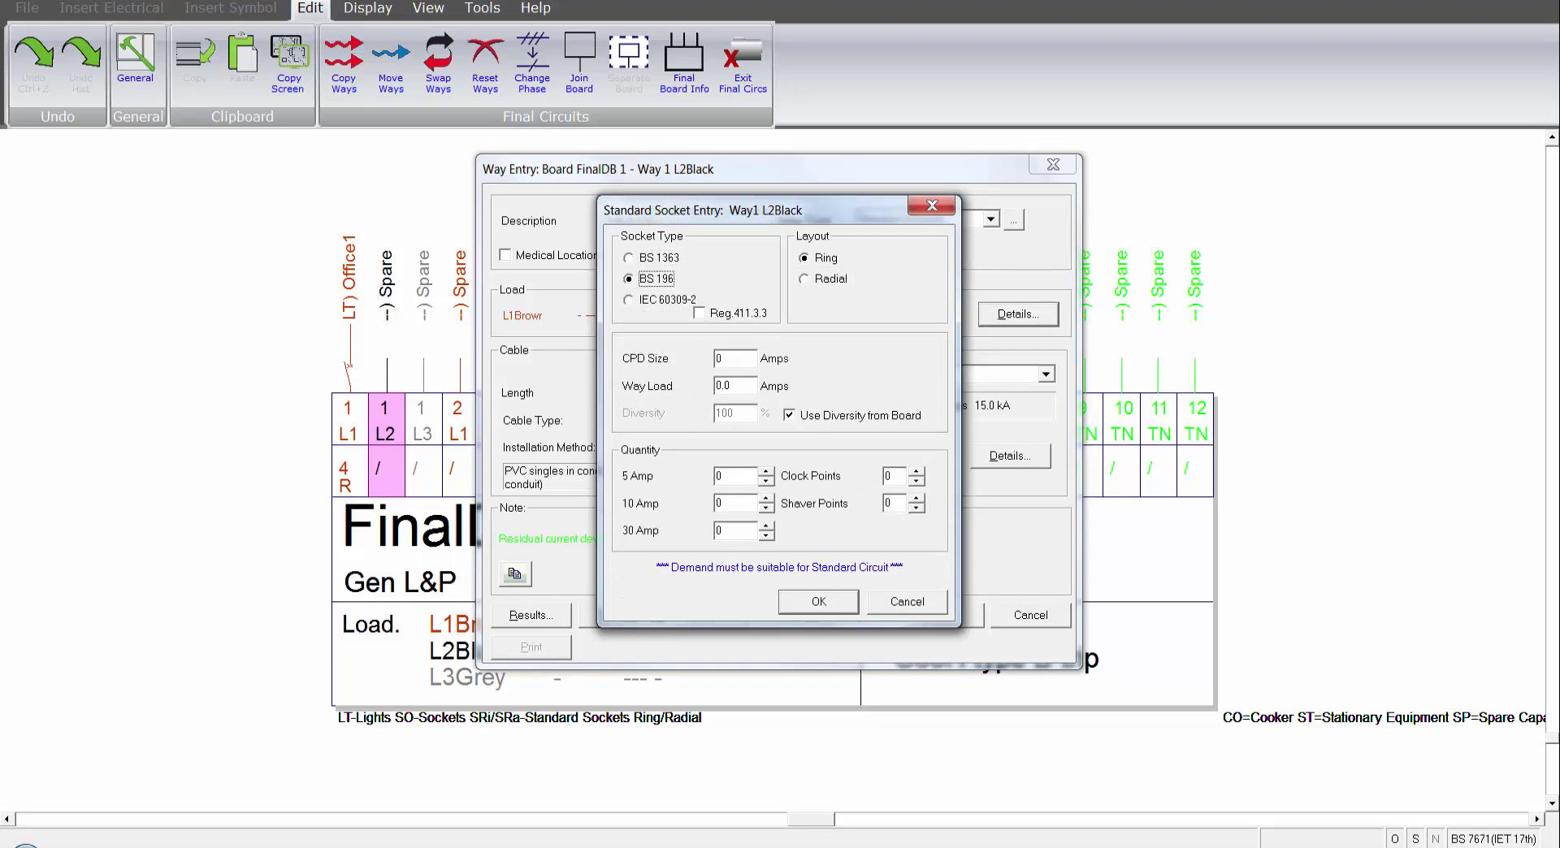
key("Down")
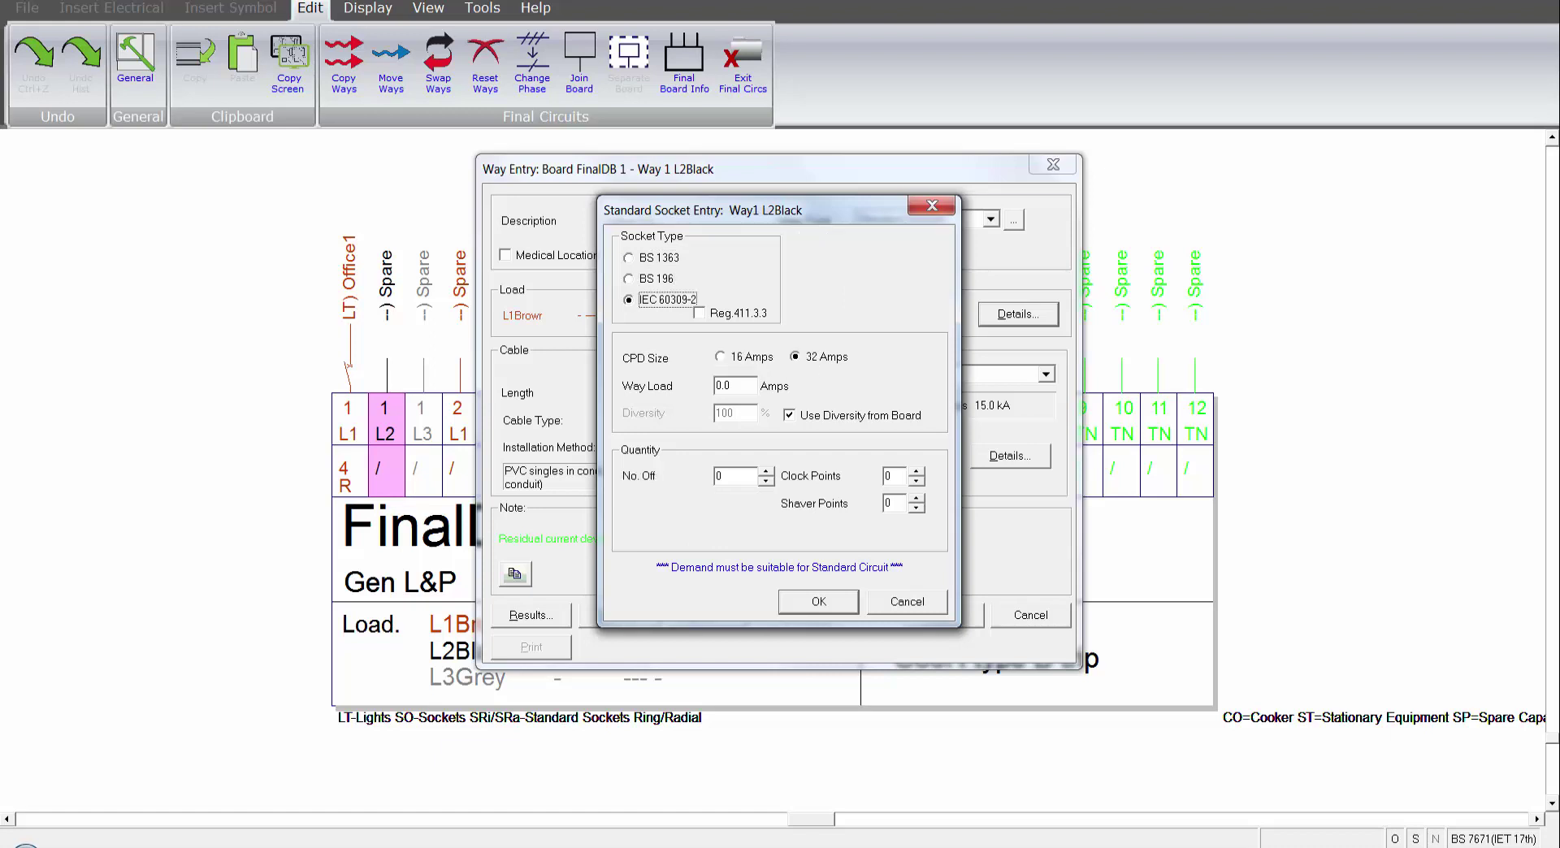
key("Up")
key("Up")
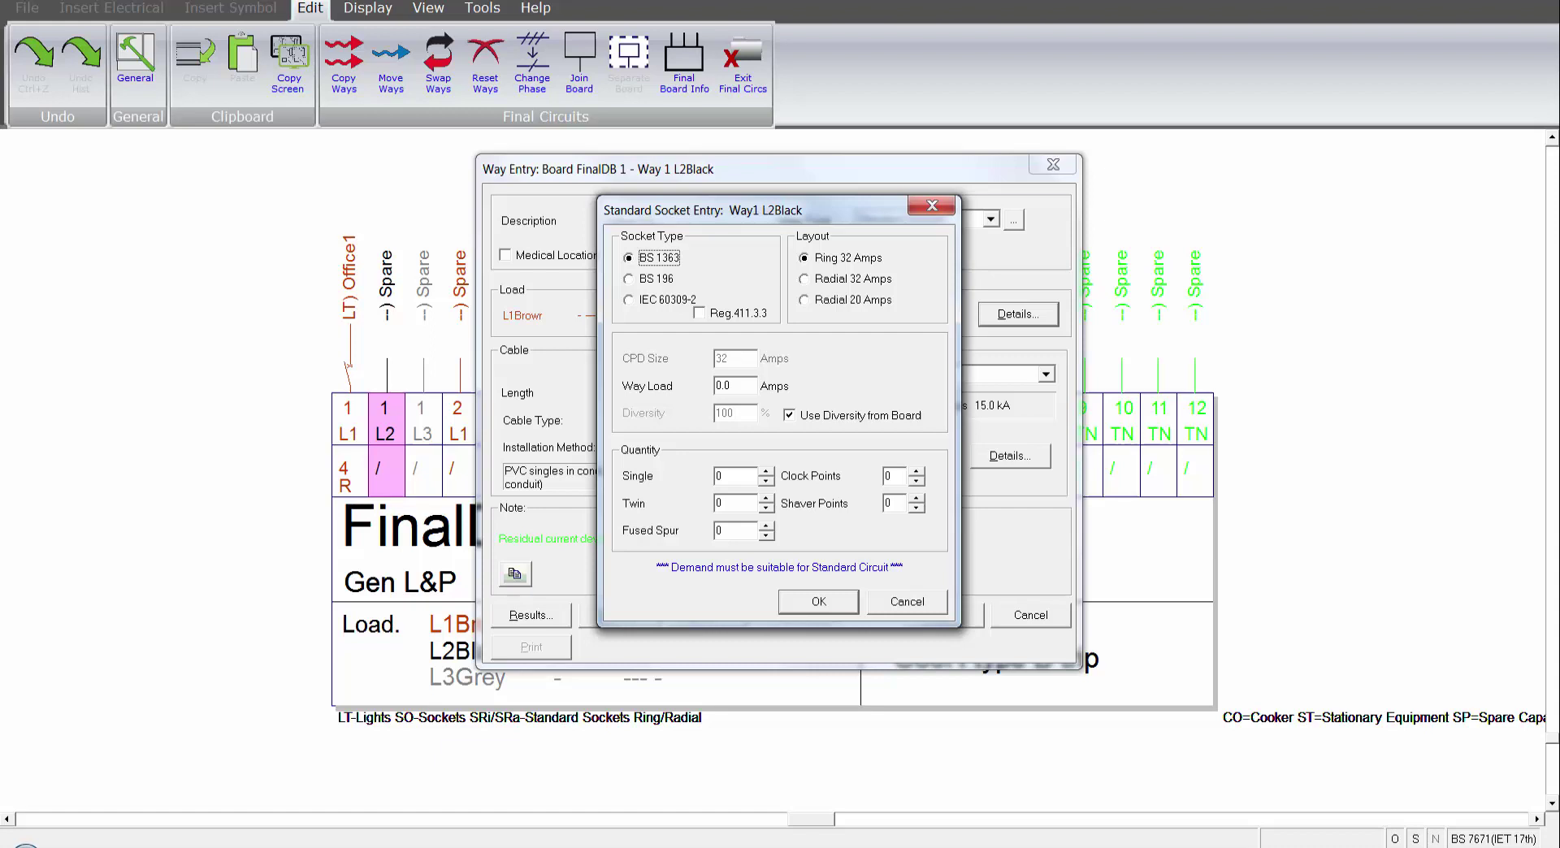
Set the way load to 18 A using the board's diversity
double_click(723, 386)
type("32")
left_click(789, 415)
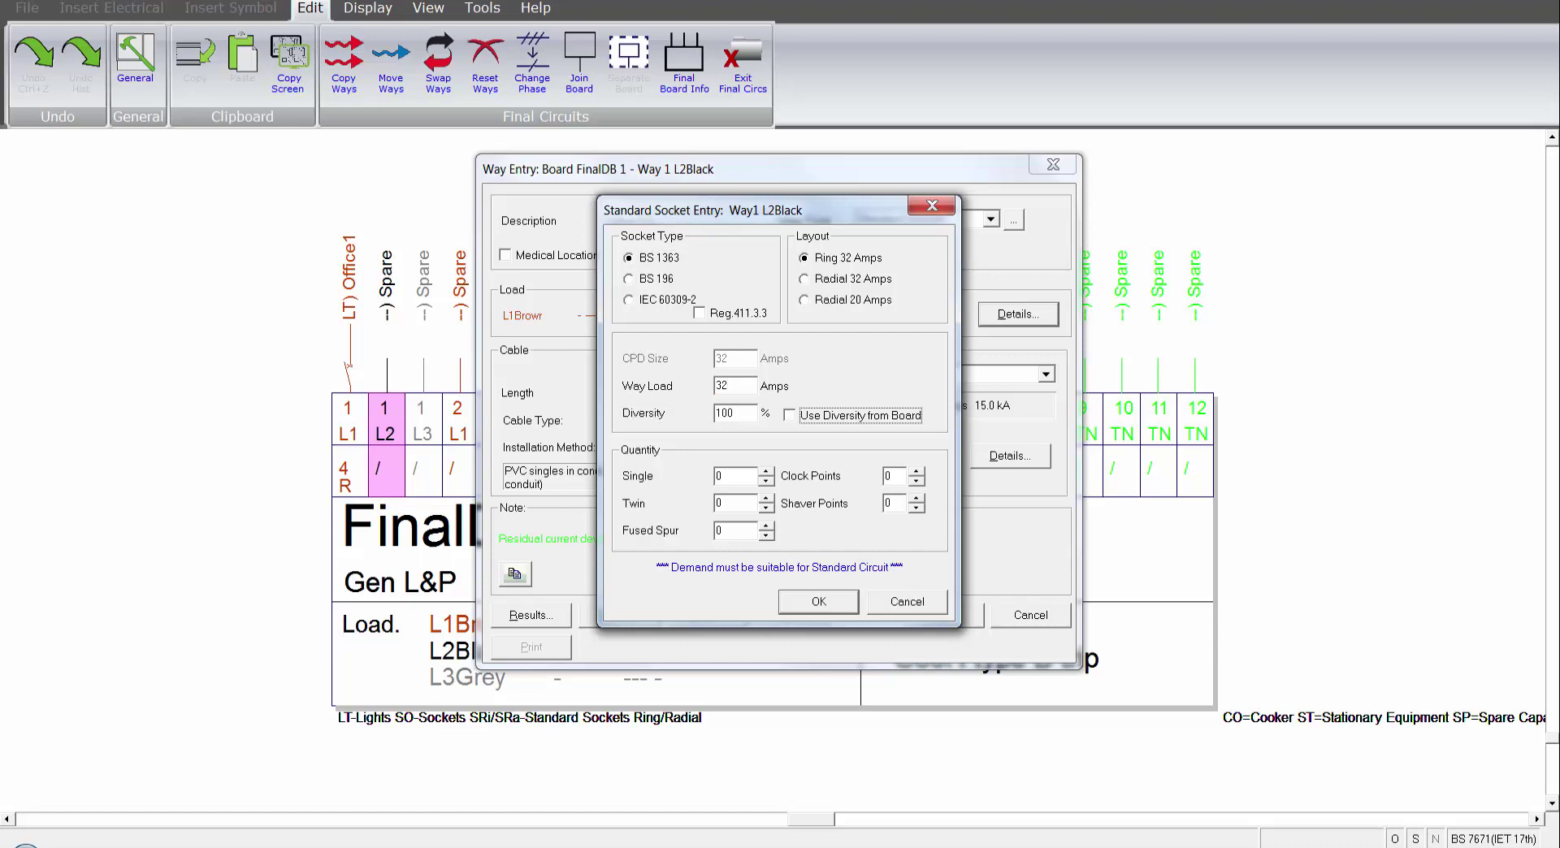
double_click(722, 386)
type("18")
key("Tab")
key("space")
key("shift+Tab")
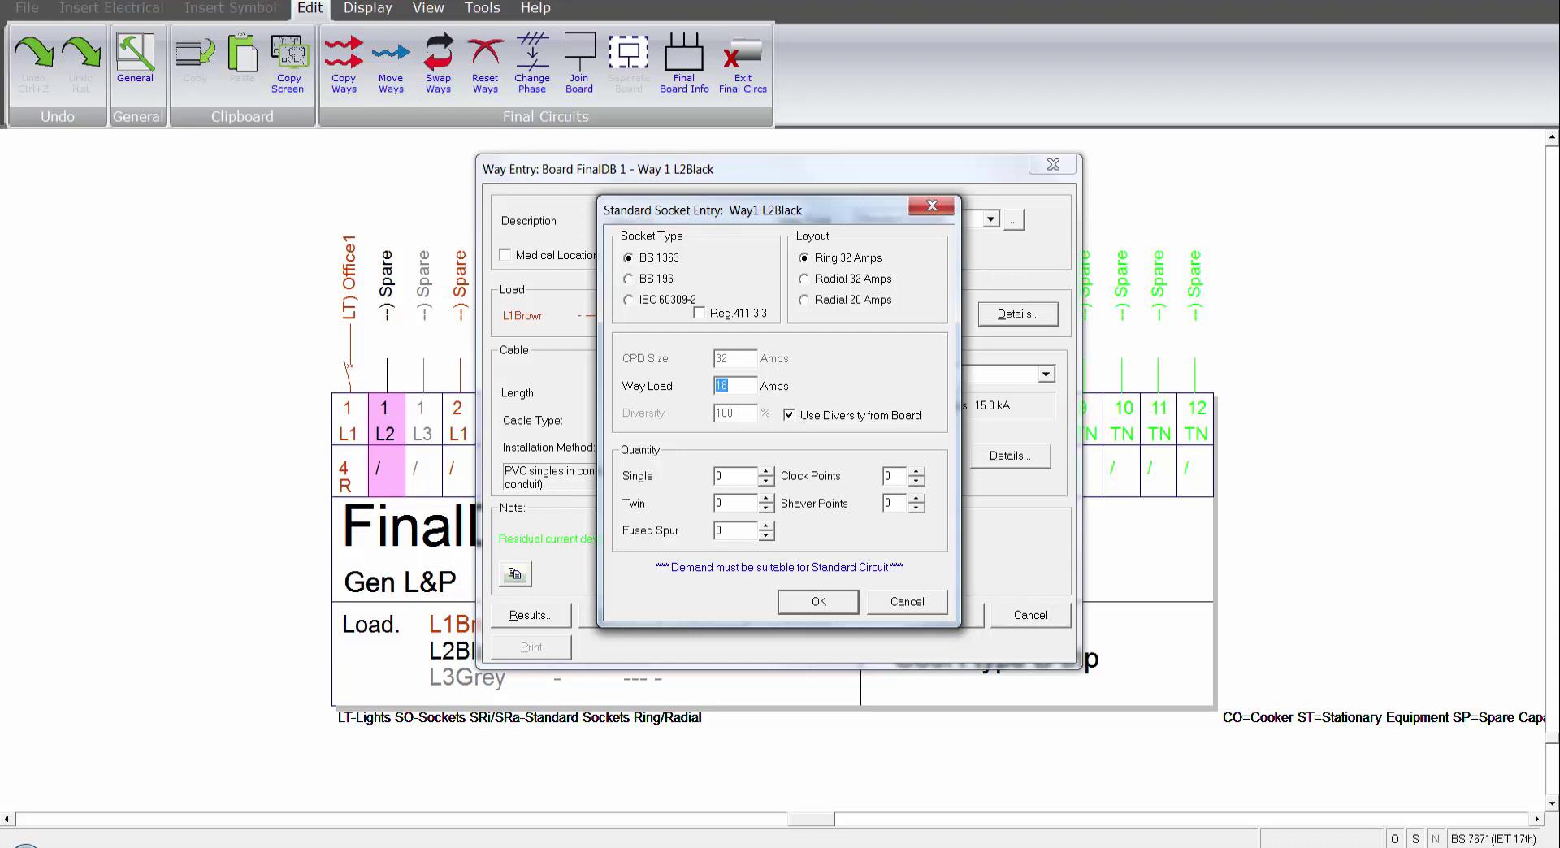
type("32")
key("Tab")
key("space")
key("shift+Tab")
type("50")
key("Tab")
key("space")
key("shift+Tab")
type("18")
Set the socket counts to 2 single and 3 twin
left_click(767, 471)
left_click(766, 471)
left_click(766, 499)
left_click(767, 498)
left_click(766, 499)
Give way 1 L2 a 90 m Cu PVCf &E cable, keeping the existing installation method
key("Return")
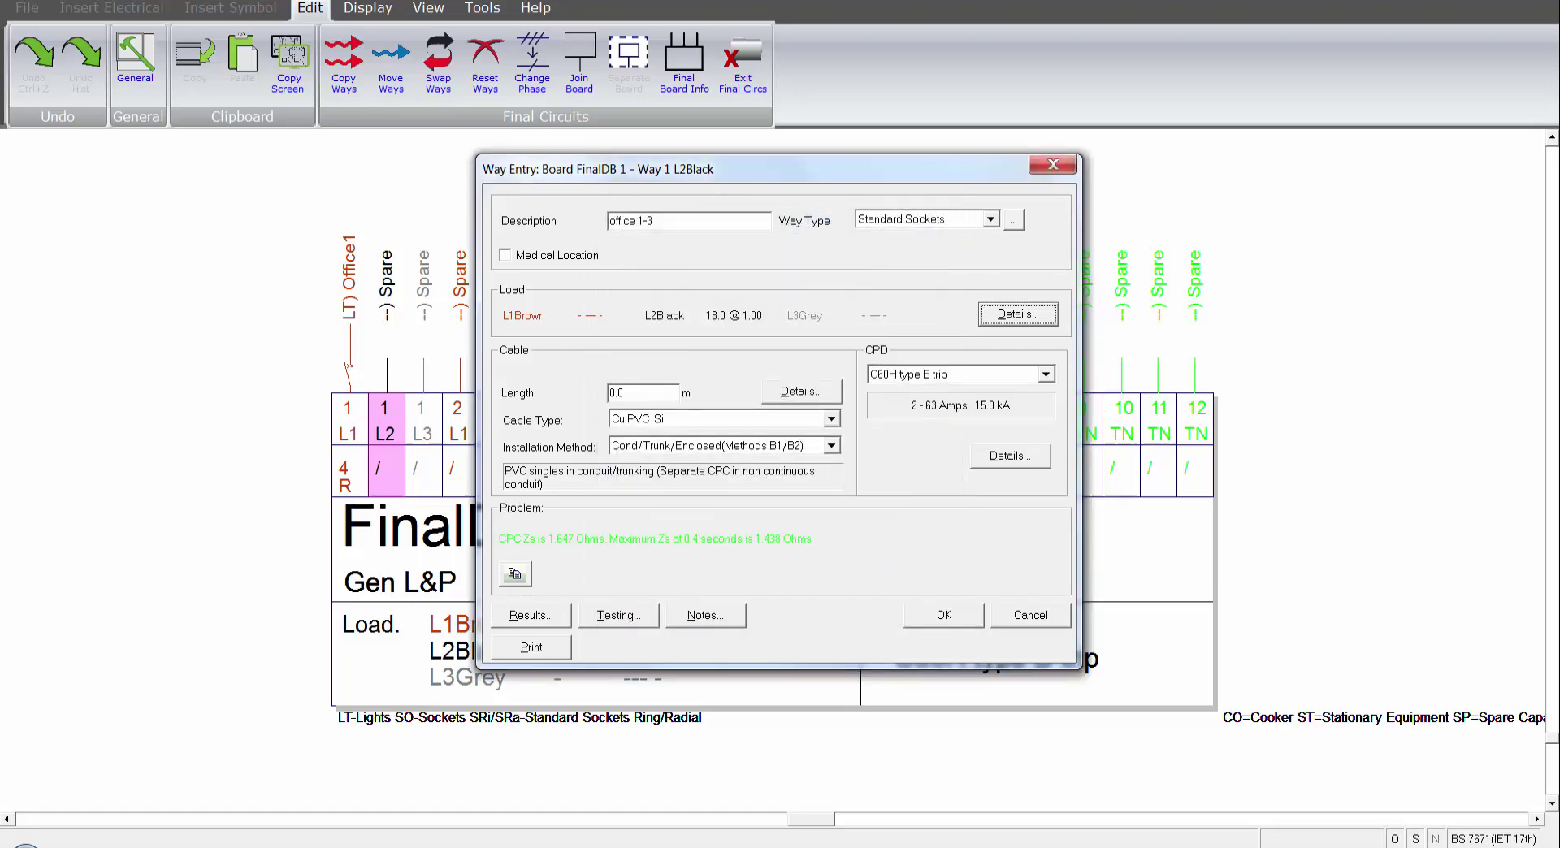
key("Tab")
type("9")
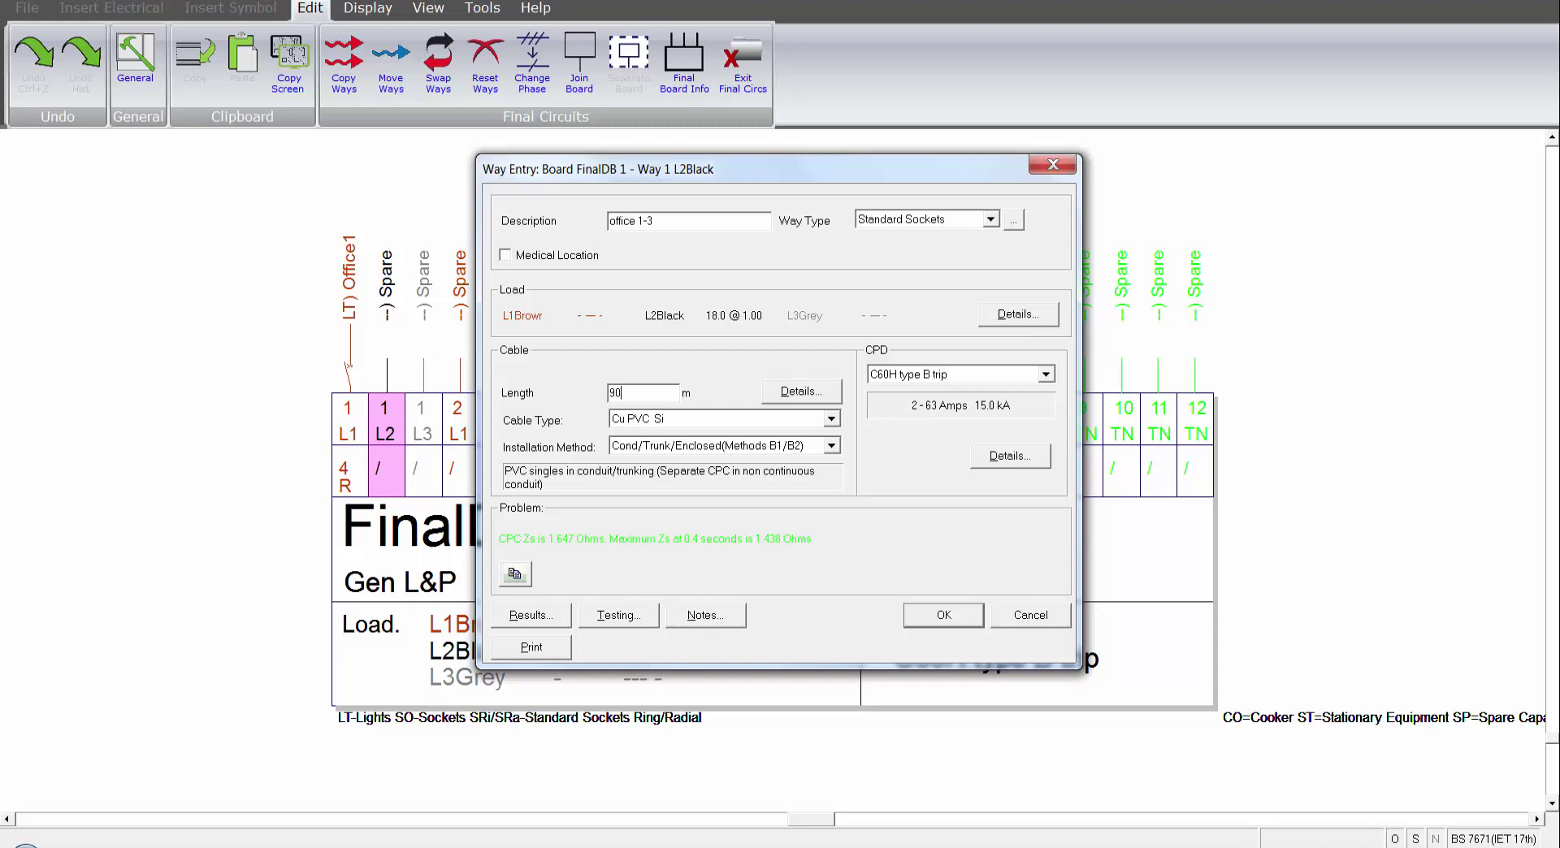
left_click(831, 419)
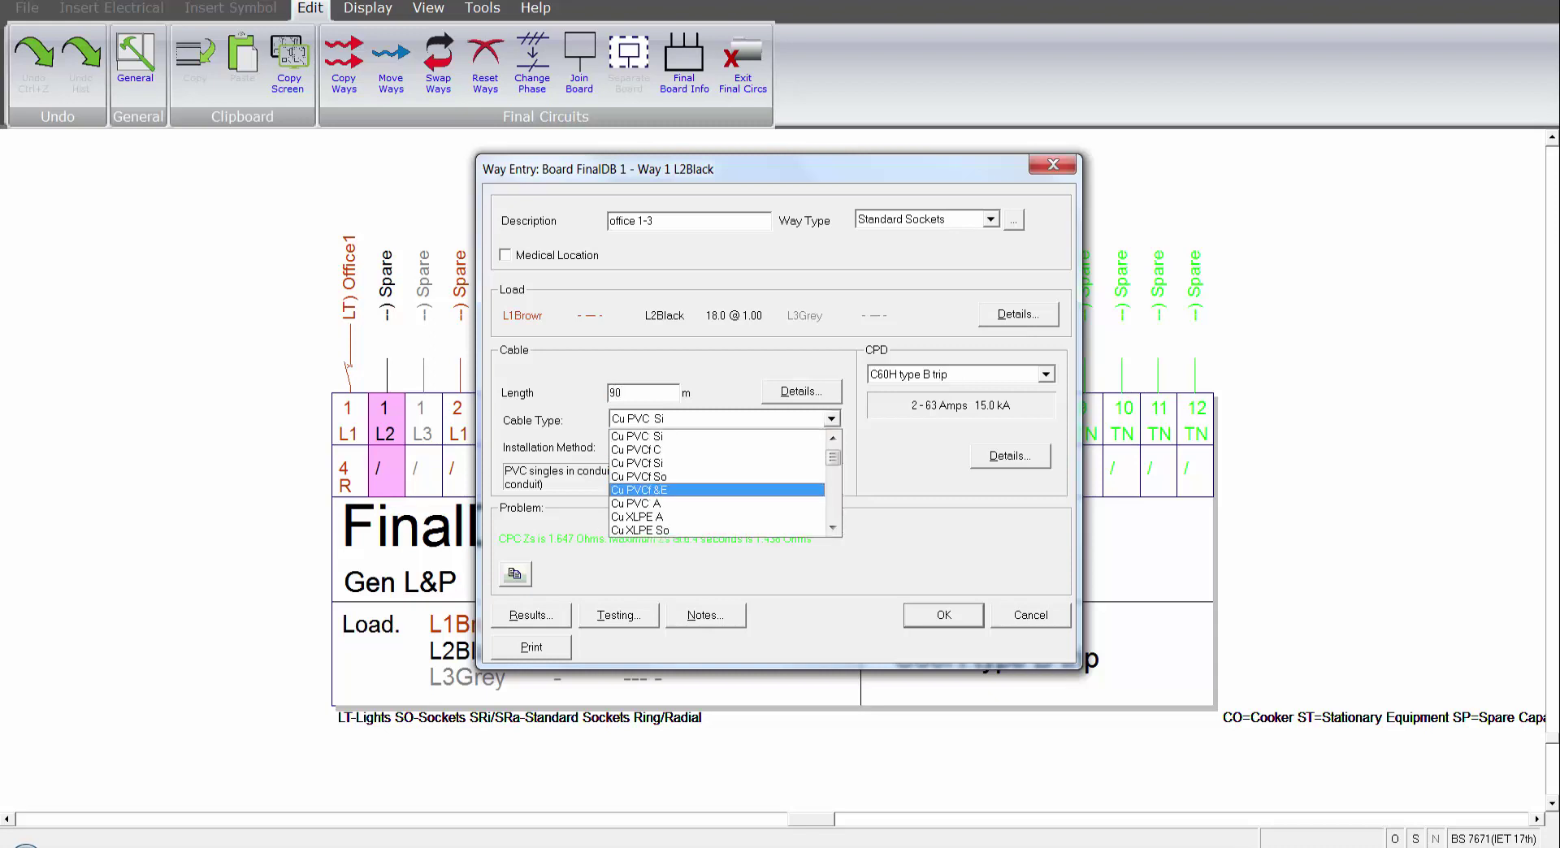
key("Return")
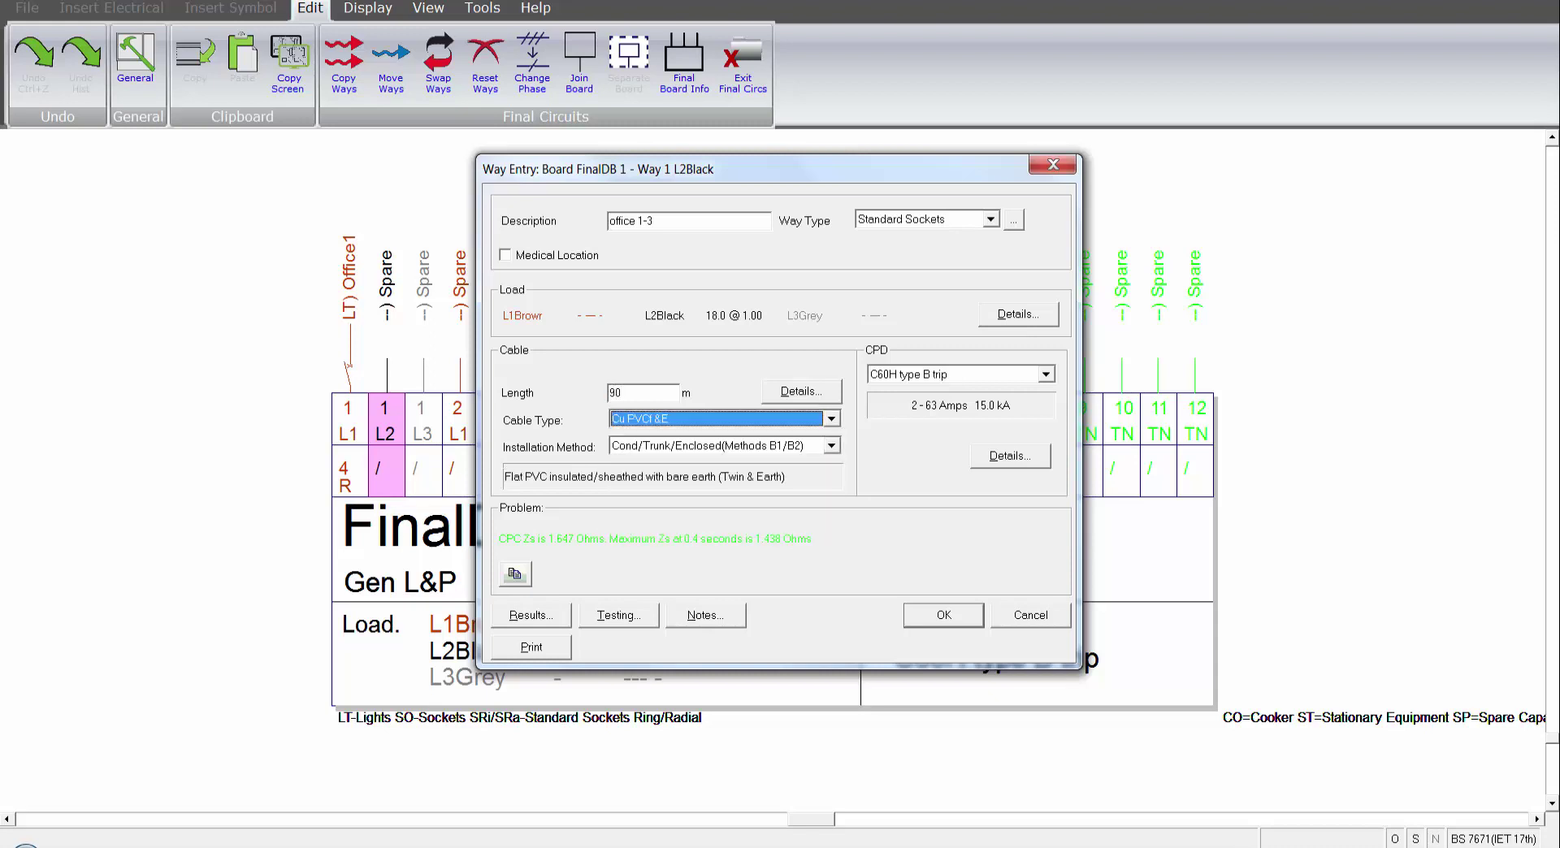
key("Tab")
key("alt+Down")
key("Return")
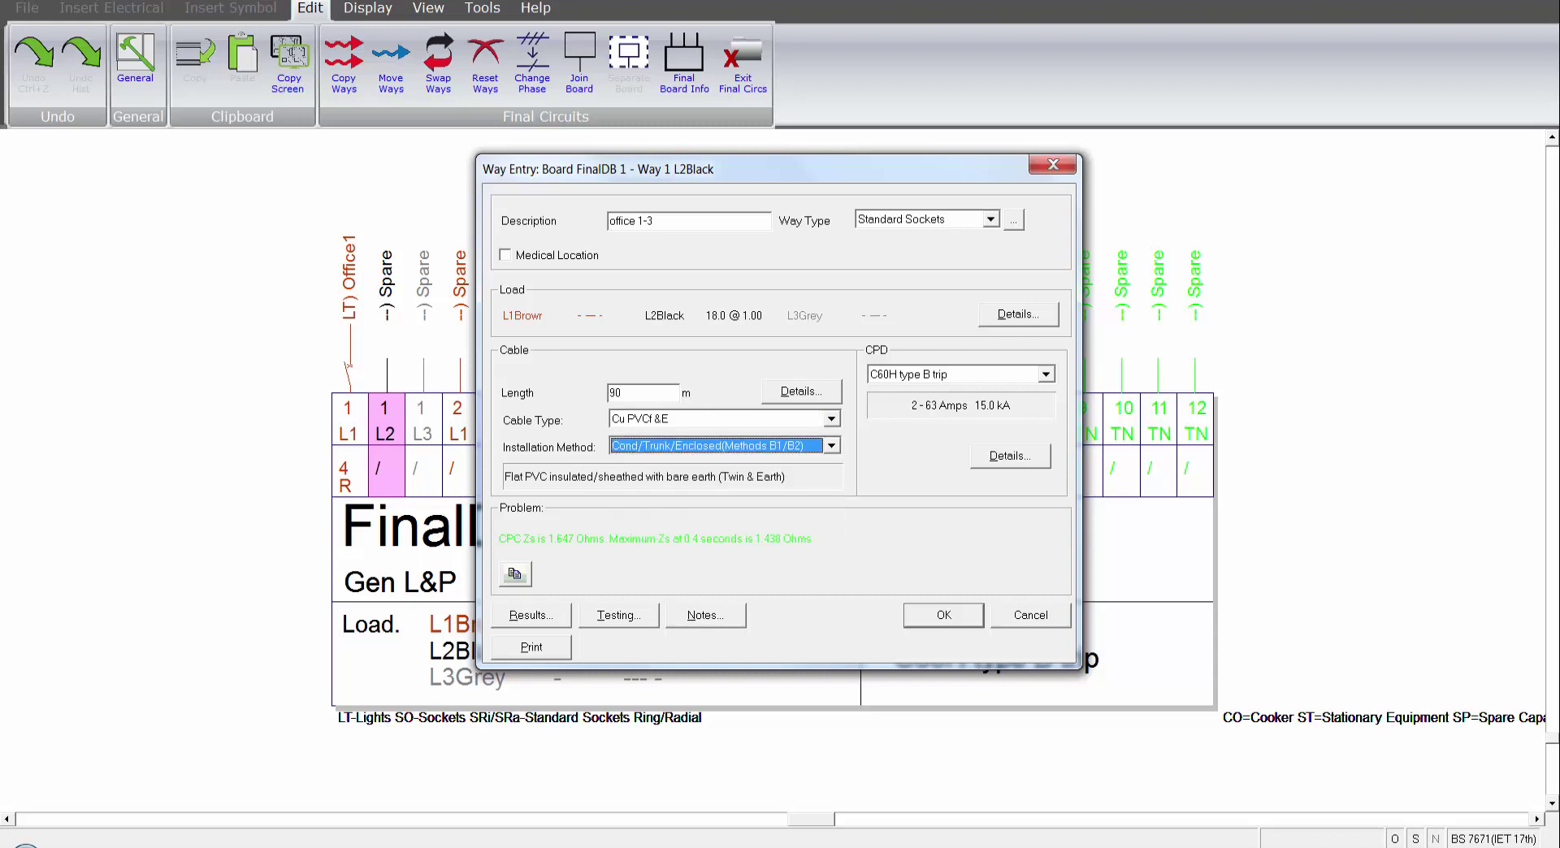
Choose the iC60H type B trip as way 1 L2's protective device
key("Tab")
key("alt+Down")
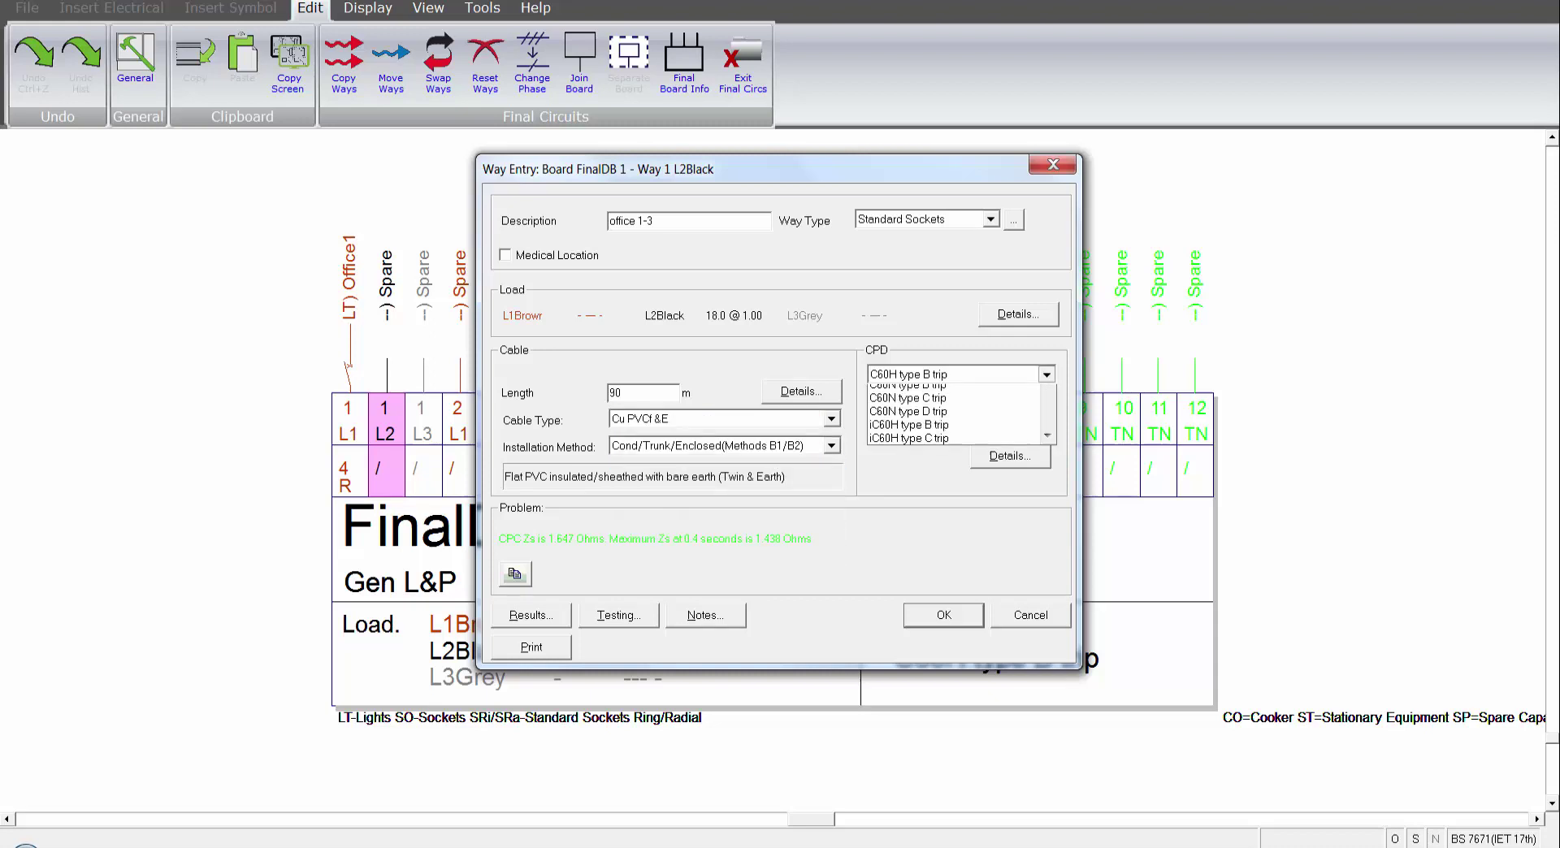
key("Down")
key("Down")
key("Down")
key("Down")
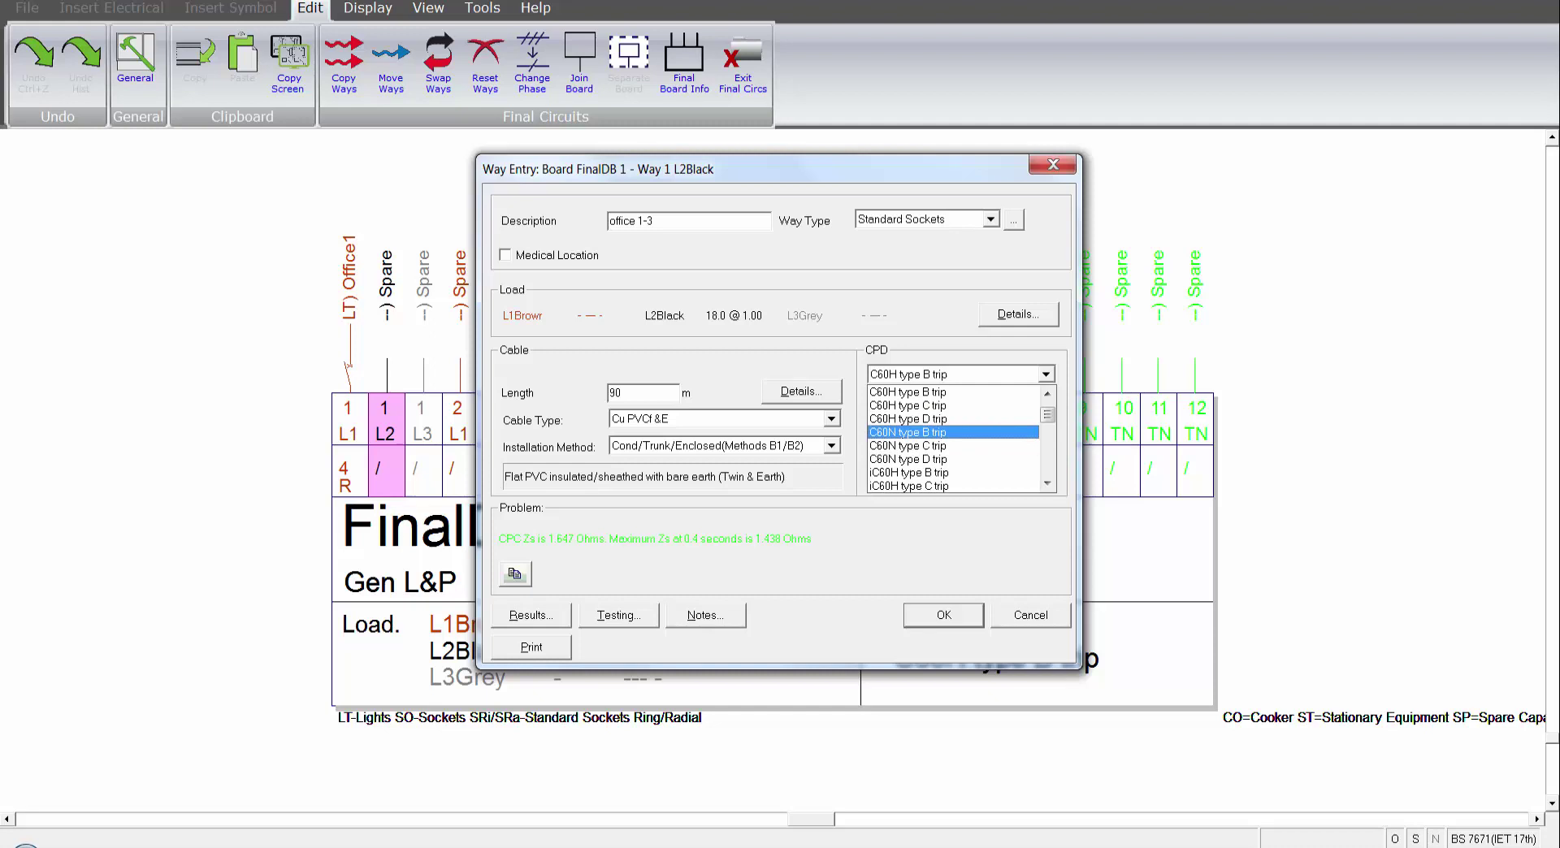
key("Down")
key("Down")
key("Return")
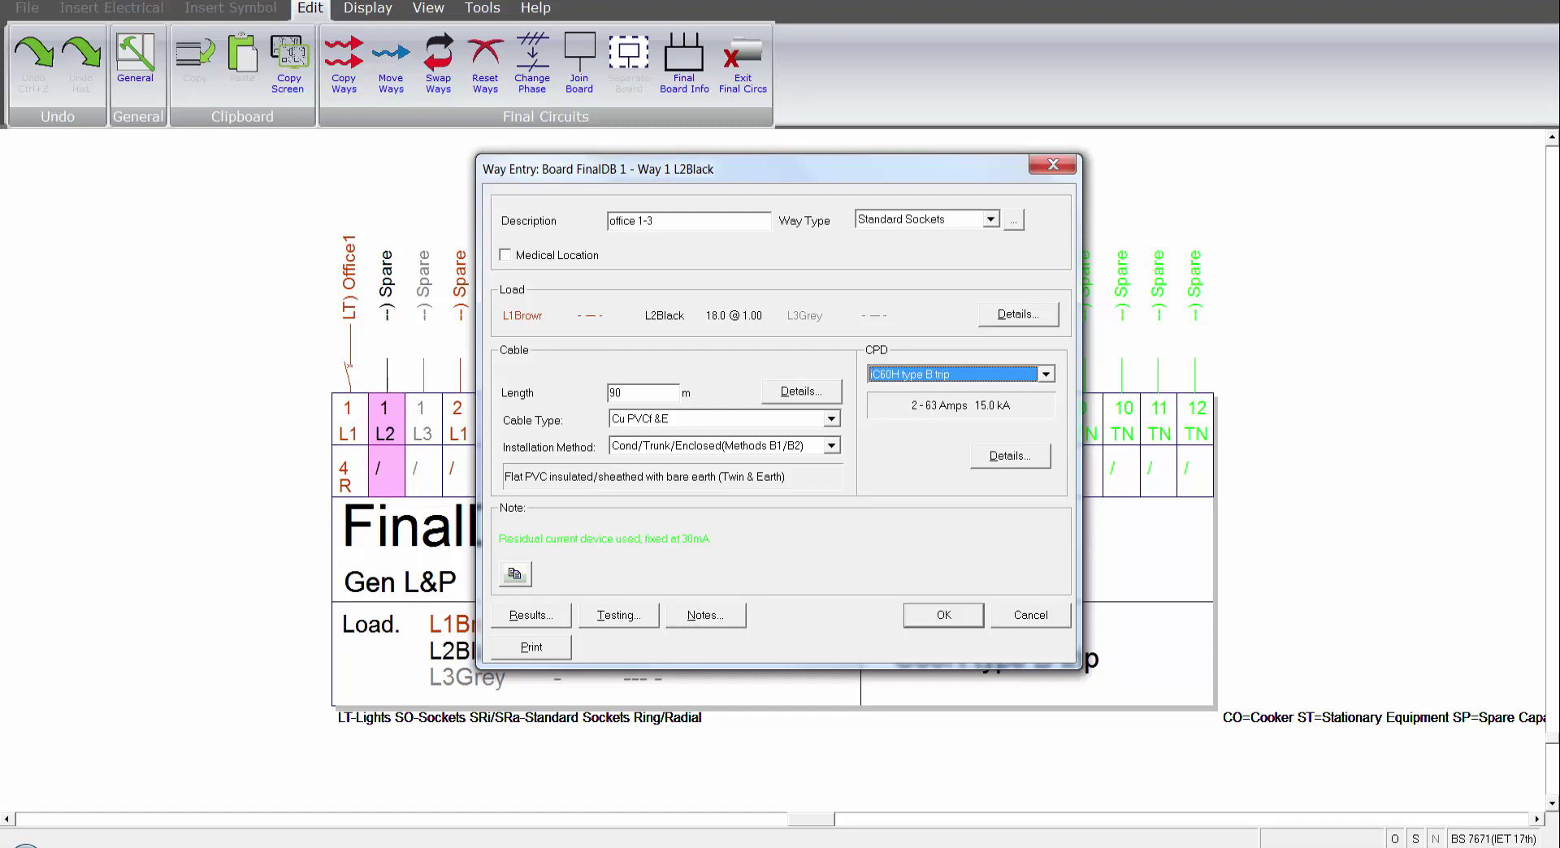
Apply the Reg.411.3.3 exception to the office 1-3 sockets and confirm the 18.0 A socket details
left_click(1018, 314)
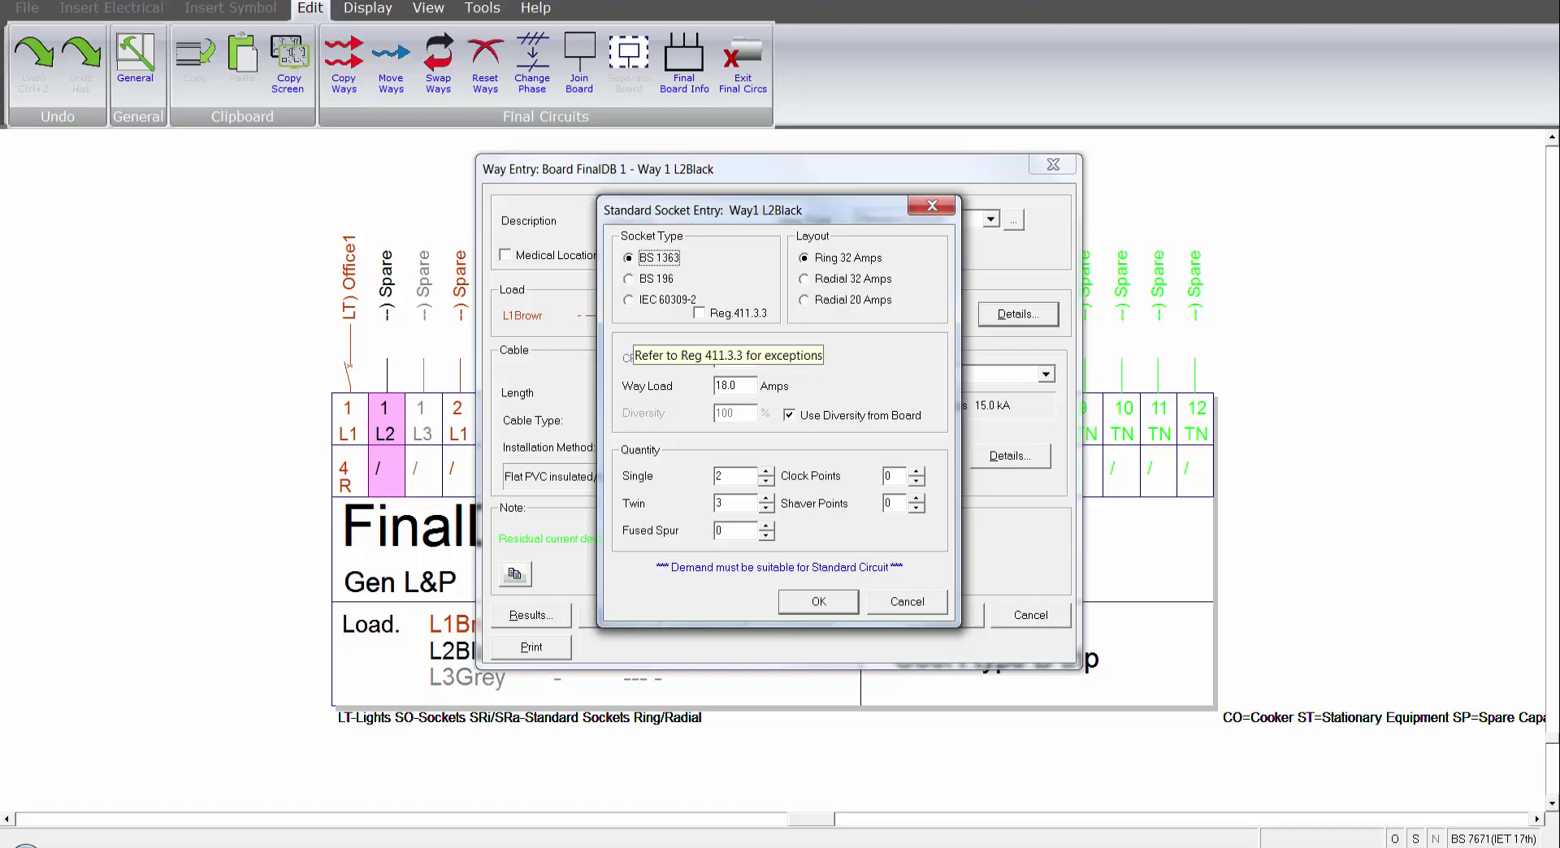
left_click(699, 313)
left_click(815, 483)
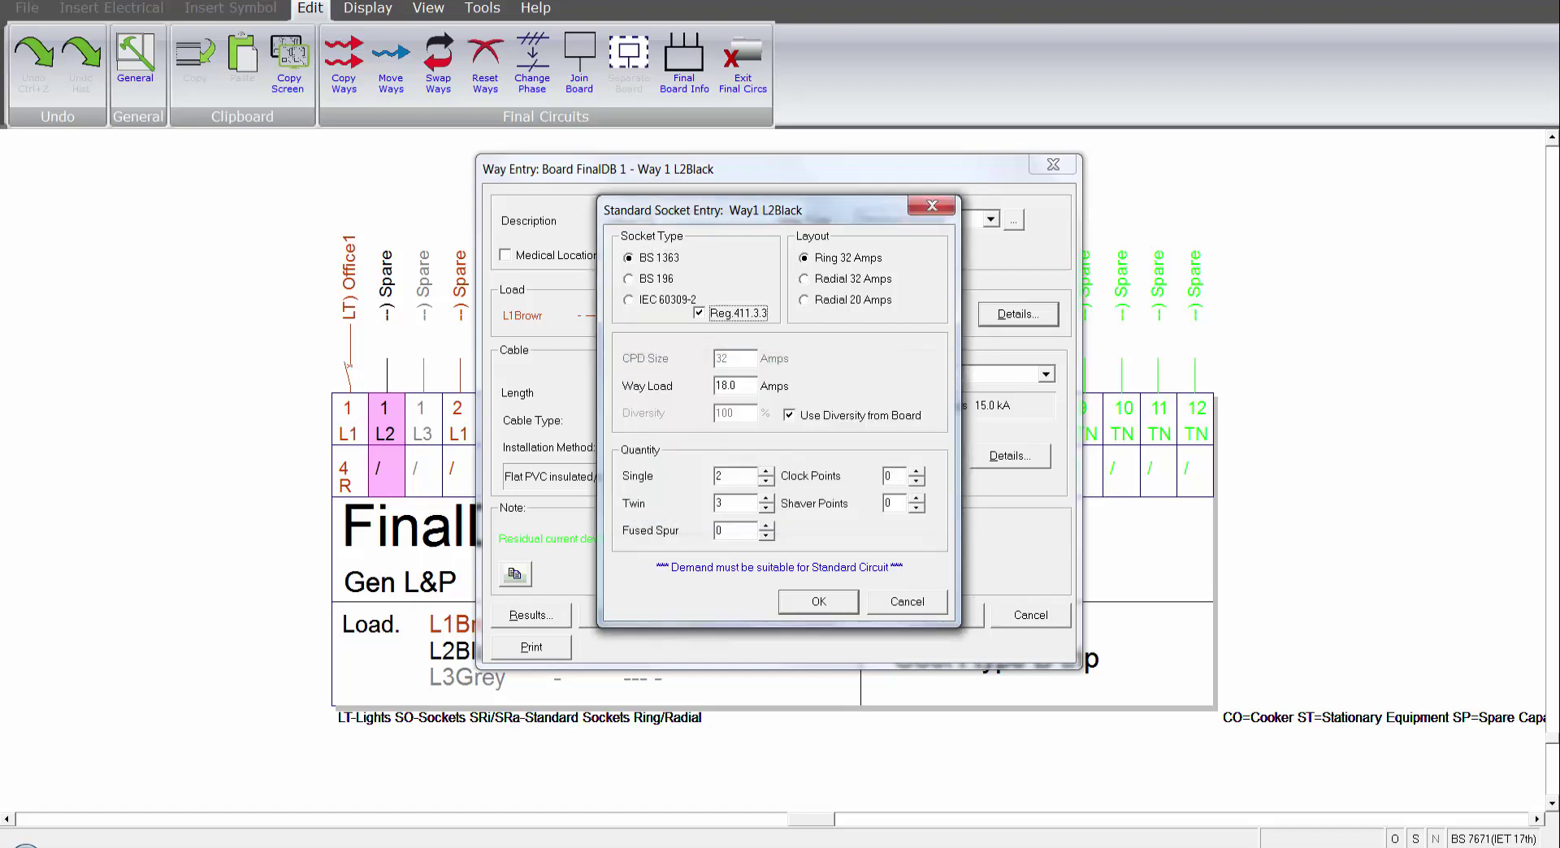
left_click(818, 602)
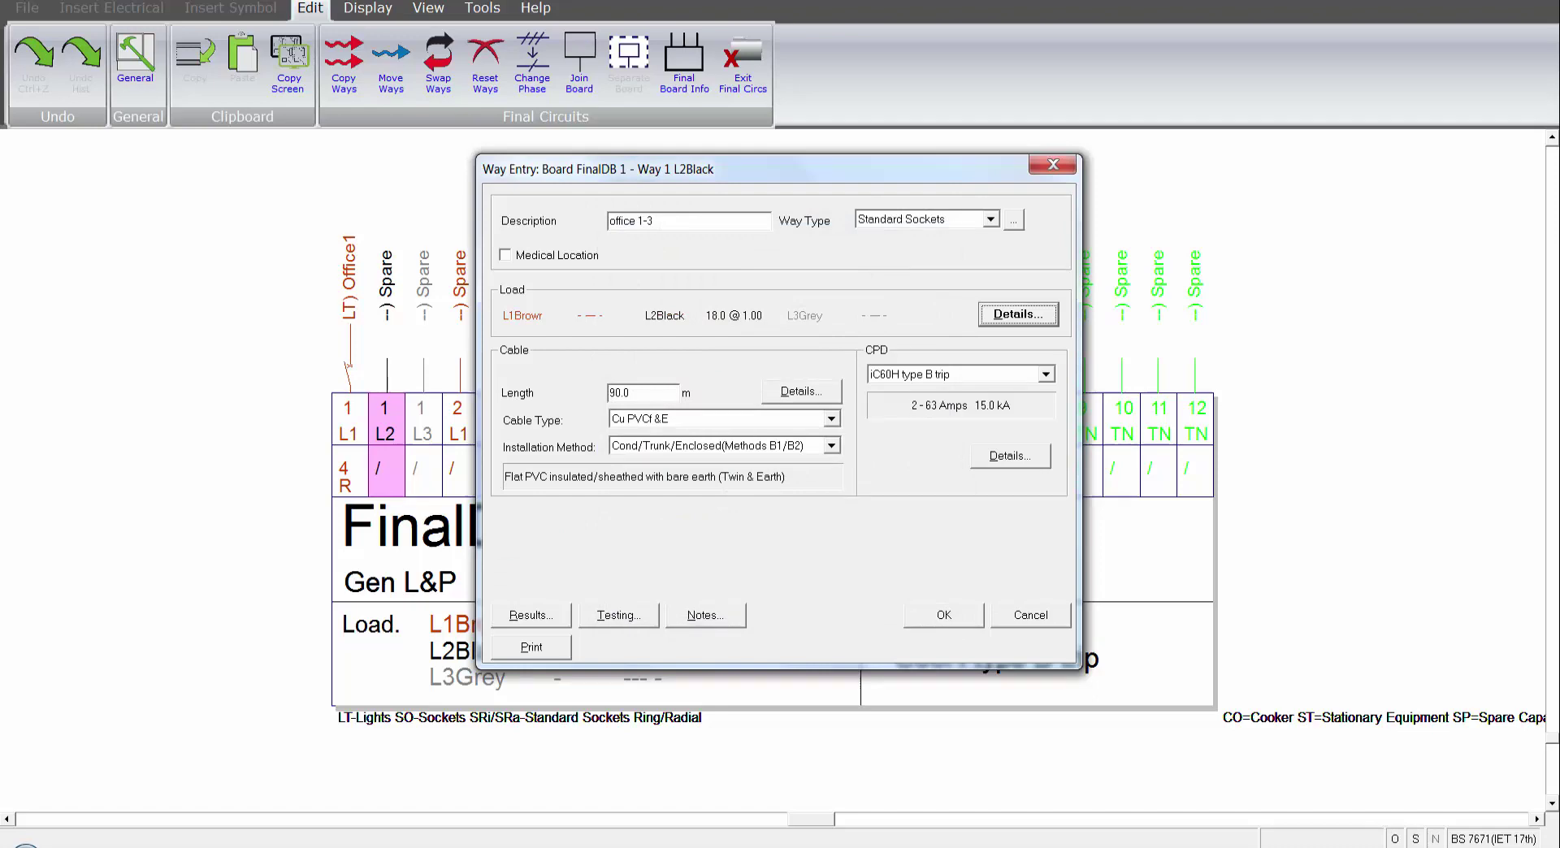
Review way 1 L2's calculated results, then accept the office 1-3 way onto FinalDB 1
left_click(531, 616)
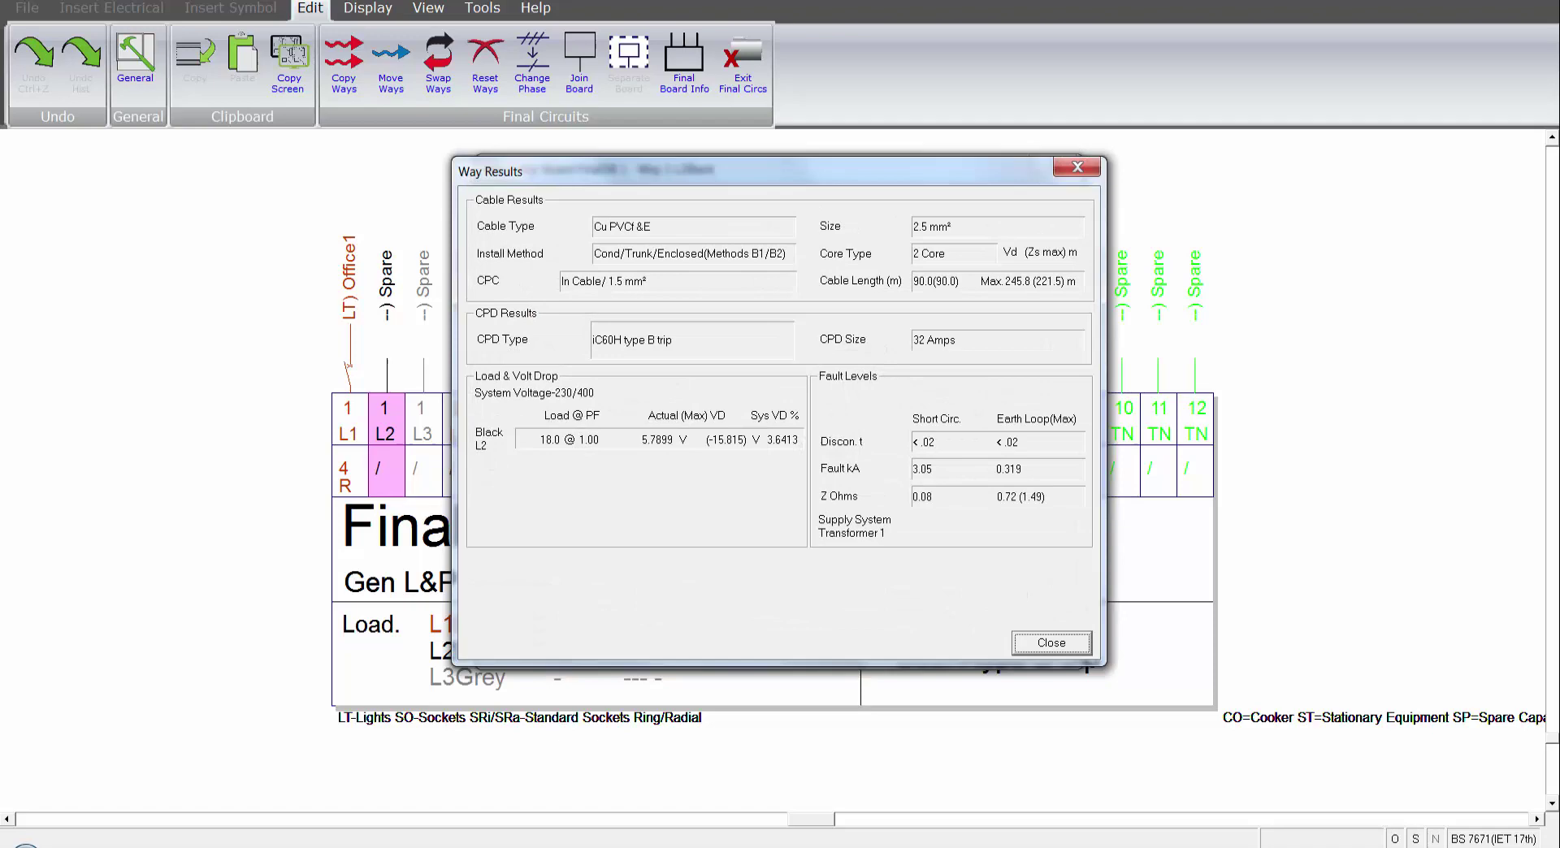
left_click(1051, 644)
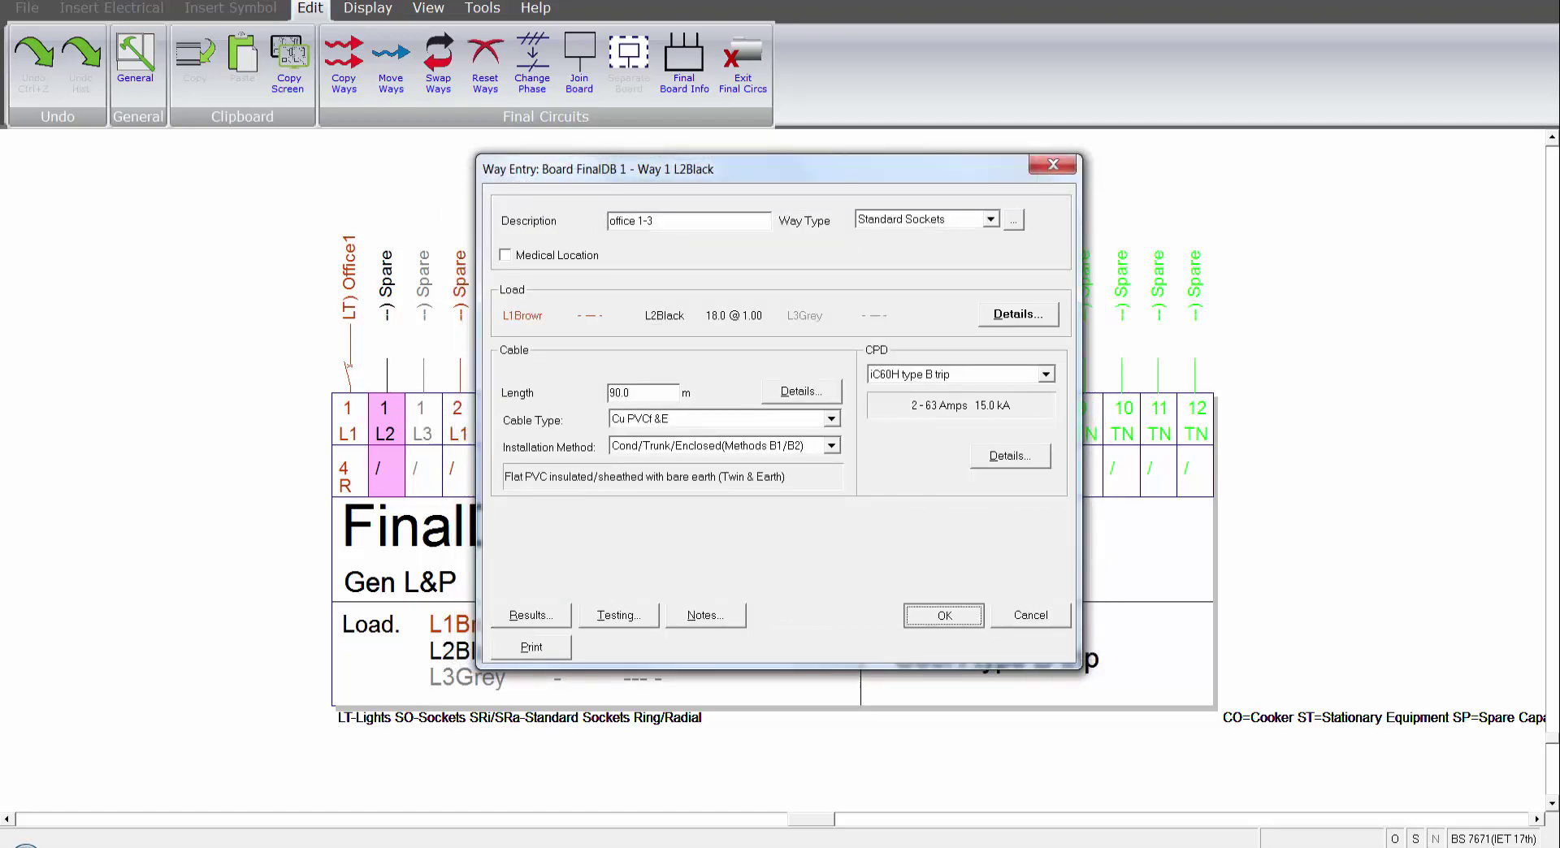
key("Return")
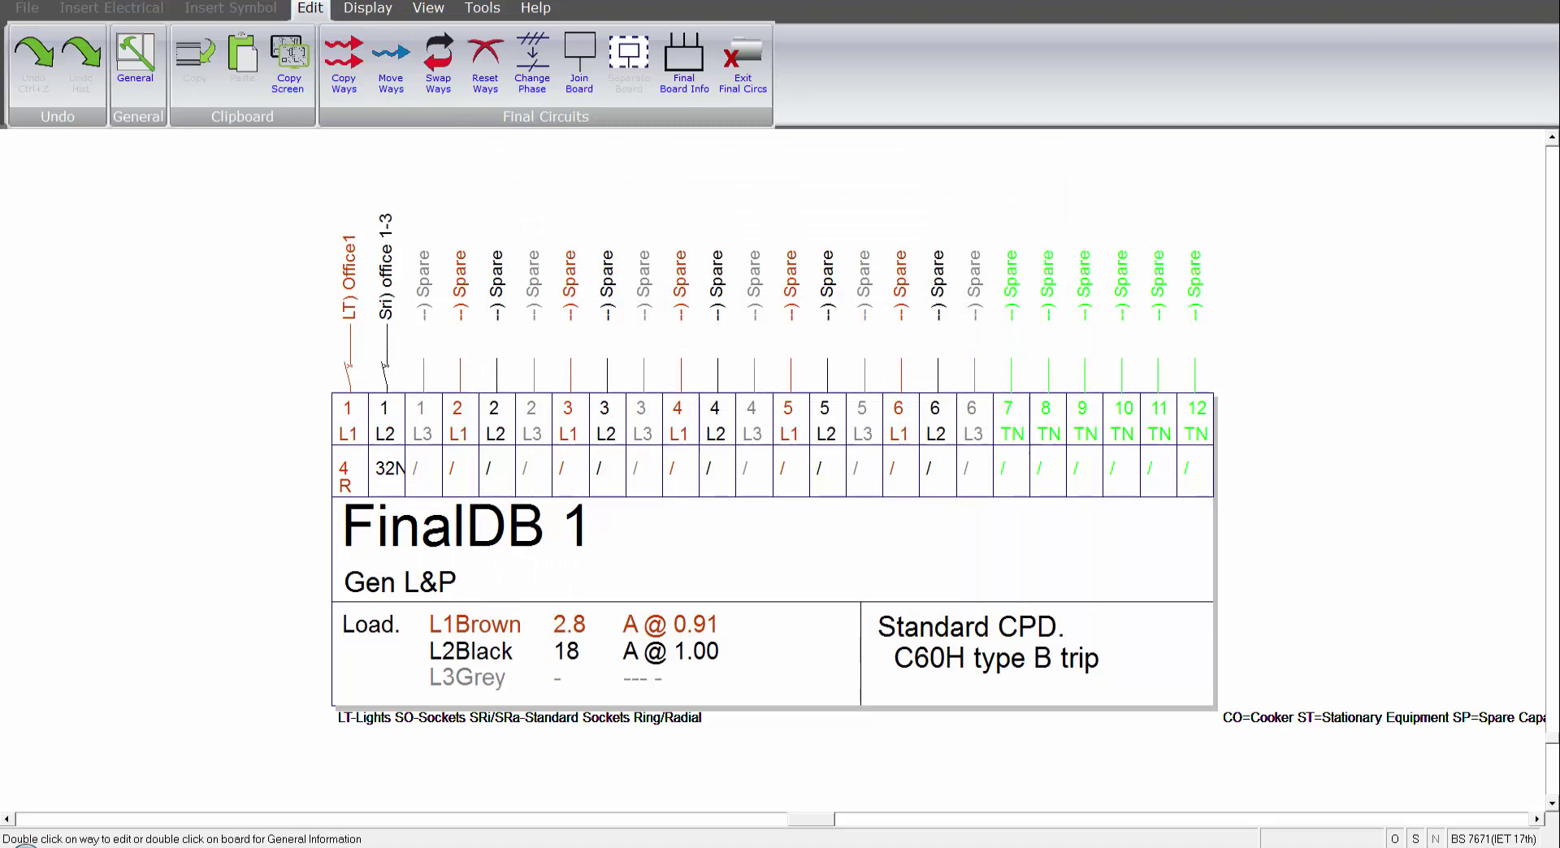
Describe way 1 L3 as 'office 4-6' with Special Sockets way type, and bring up its load details
double_click(424, 445)
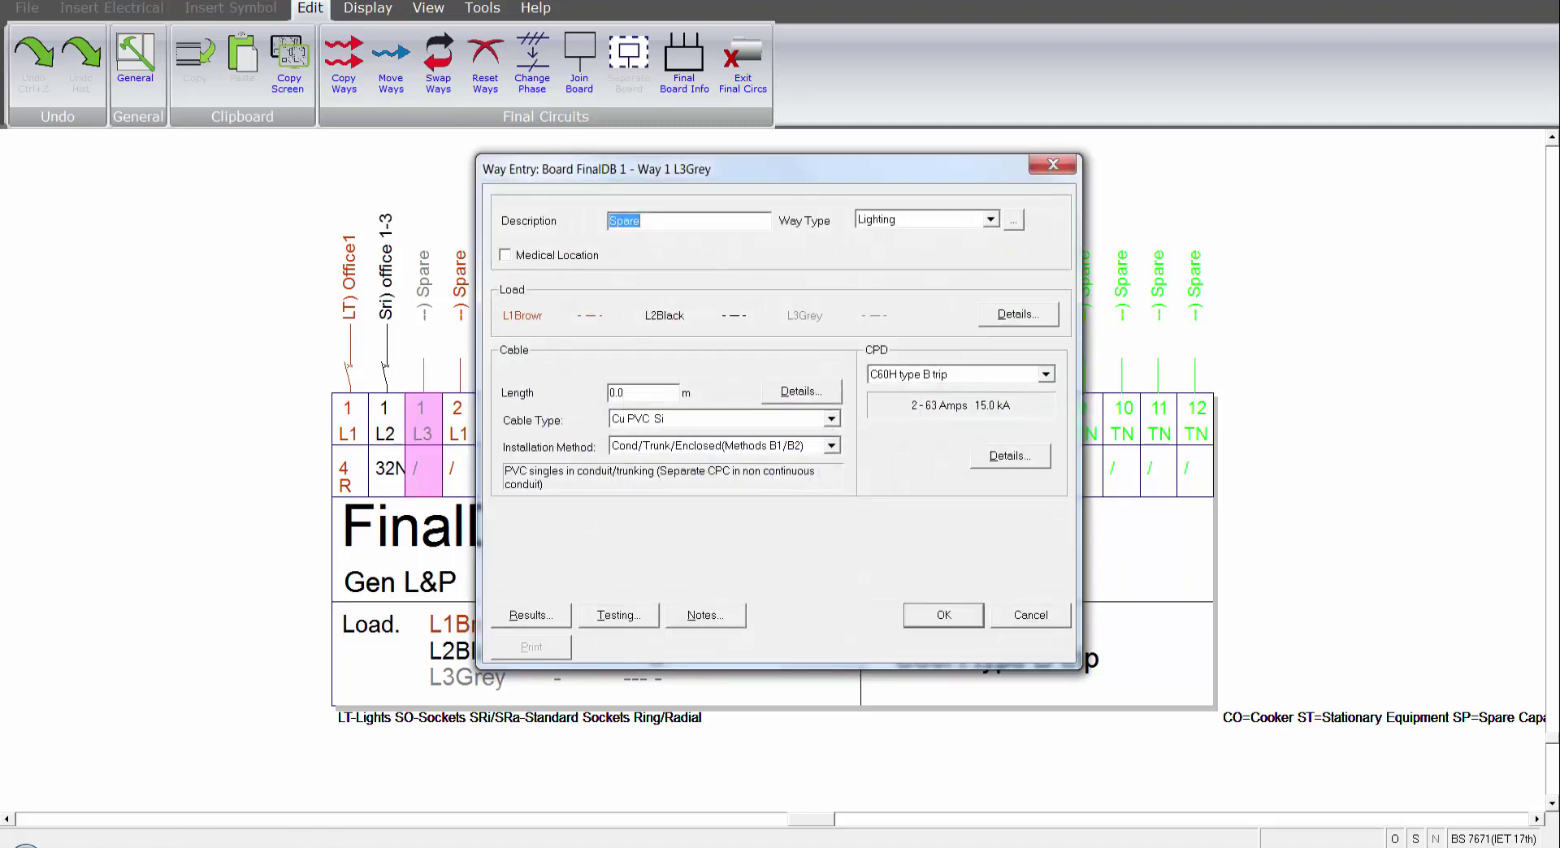
type("office 4-6")
left_click(991, 219)
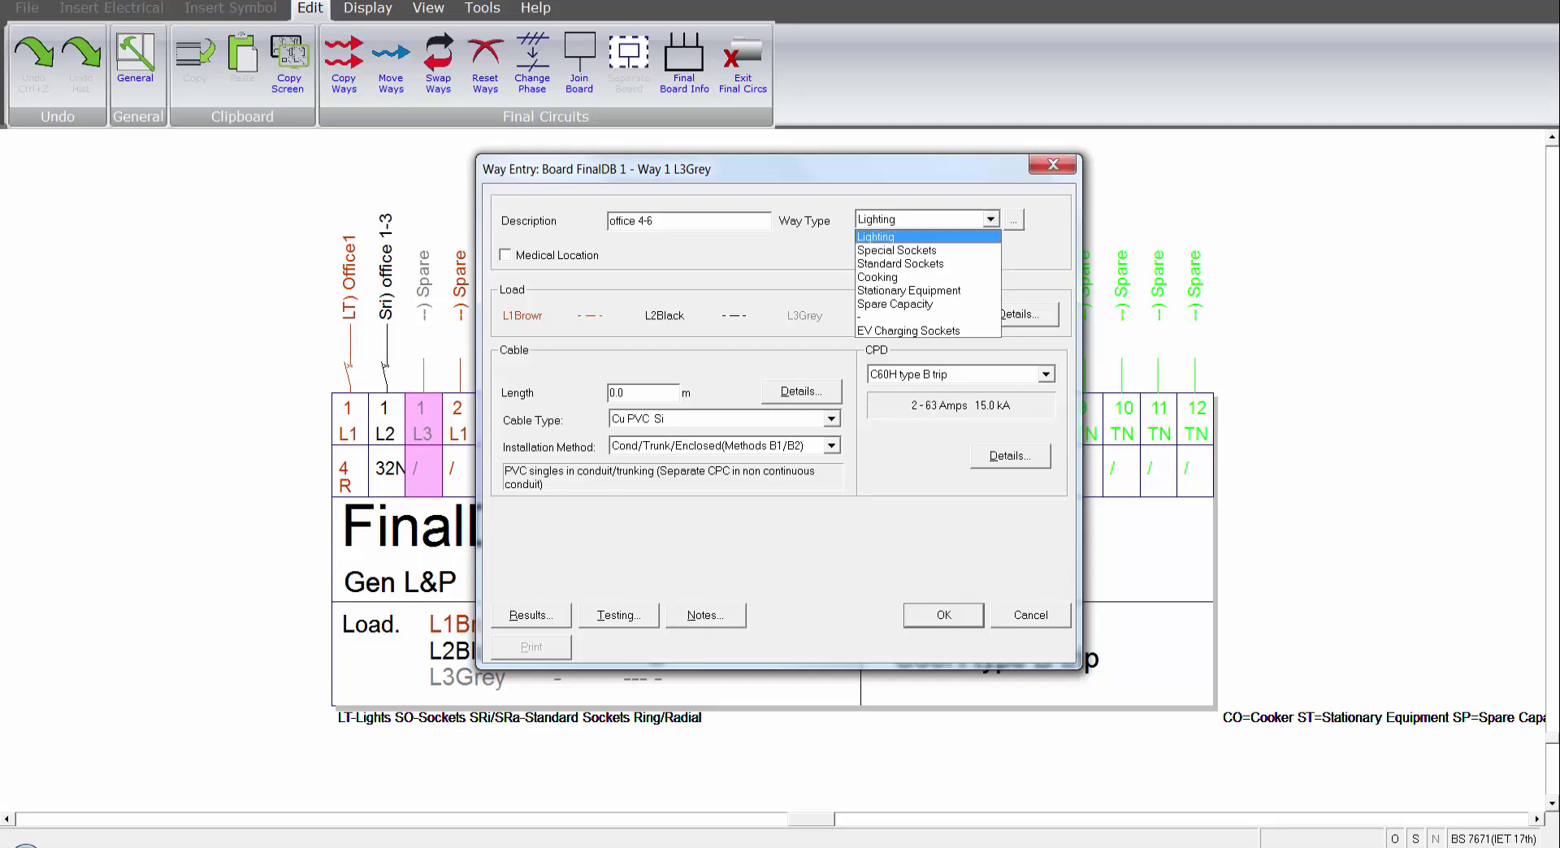
key("Return")
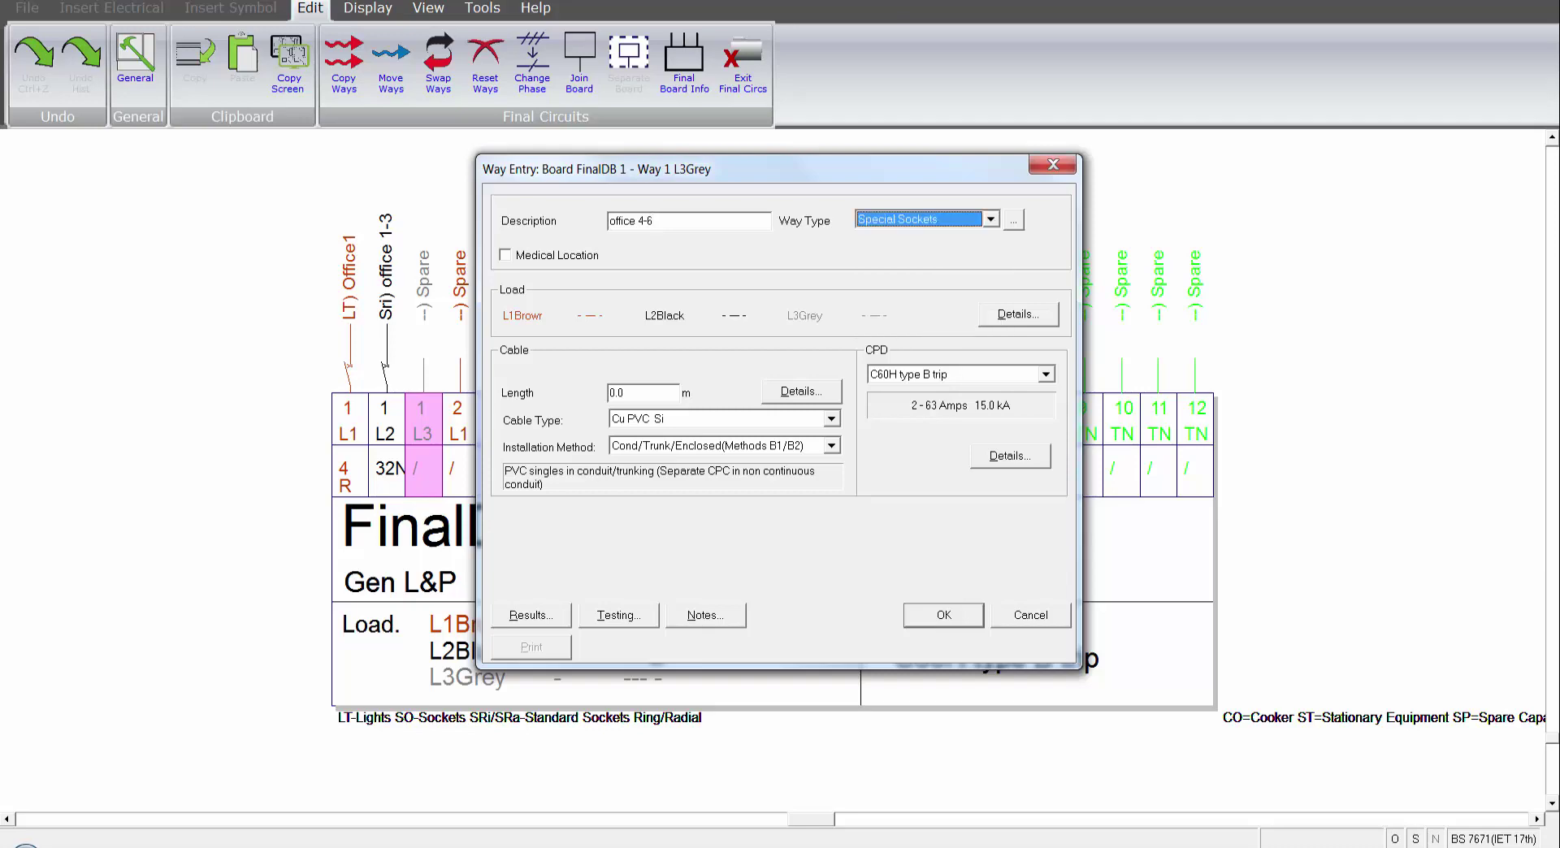
left_click(1018, 314)
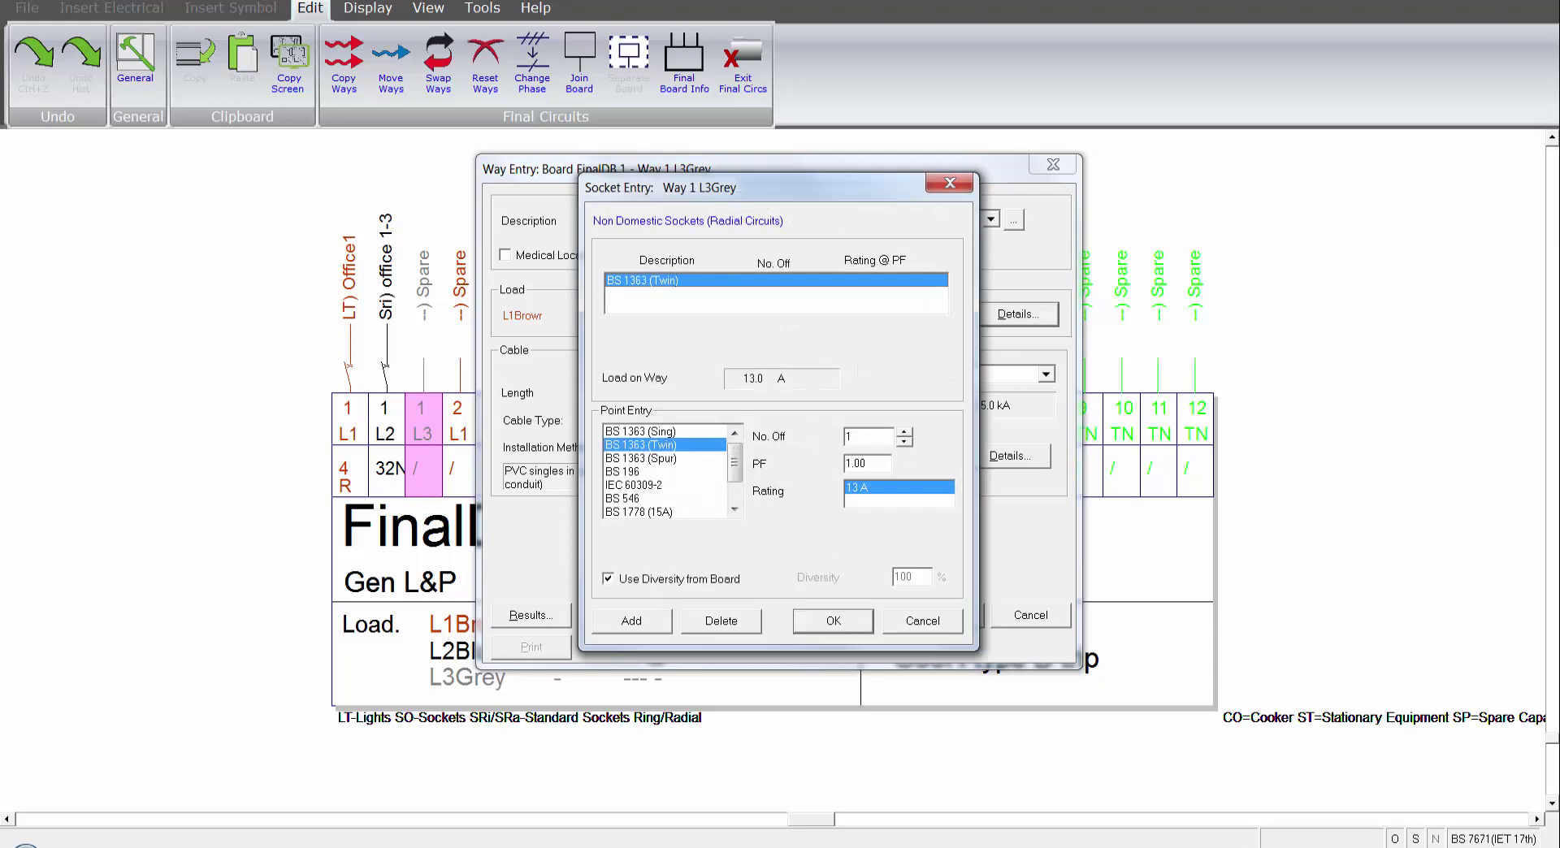
Choose BS 1363 (Spur) sockets with four points, giving way 1 L3 a 52.0 A load
key("Down")
key("Down")
key("Down")
key("Down")
key("Up")
key("Up")
key("Up")
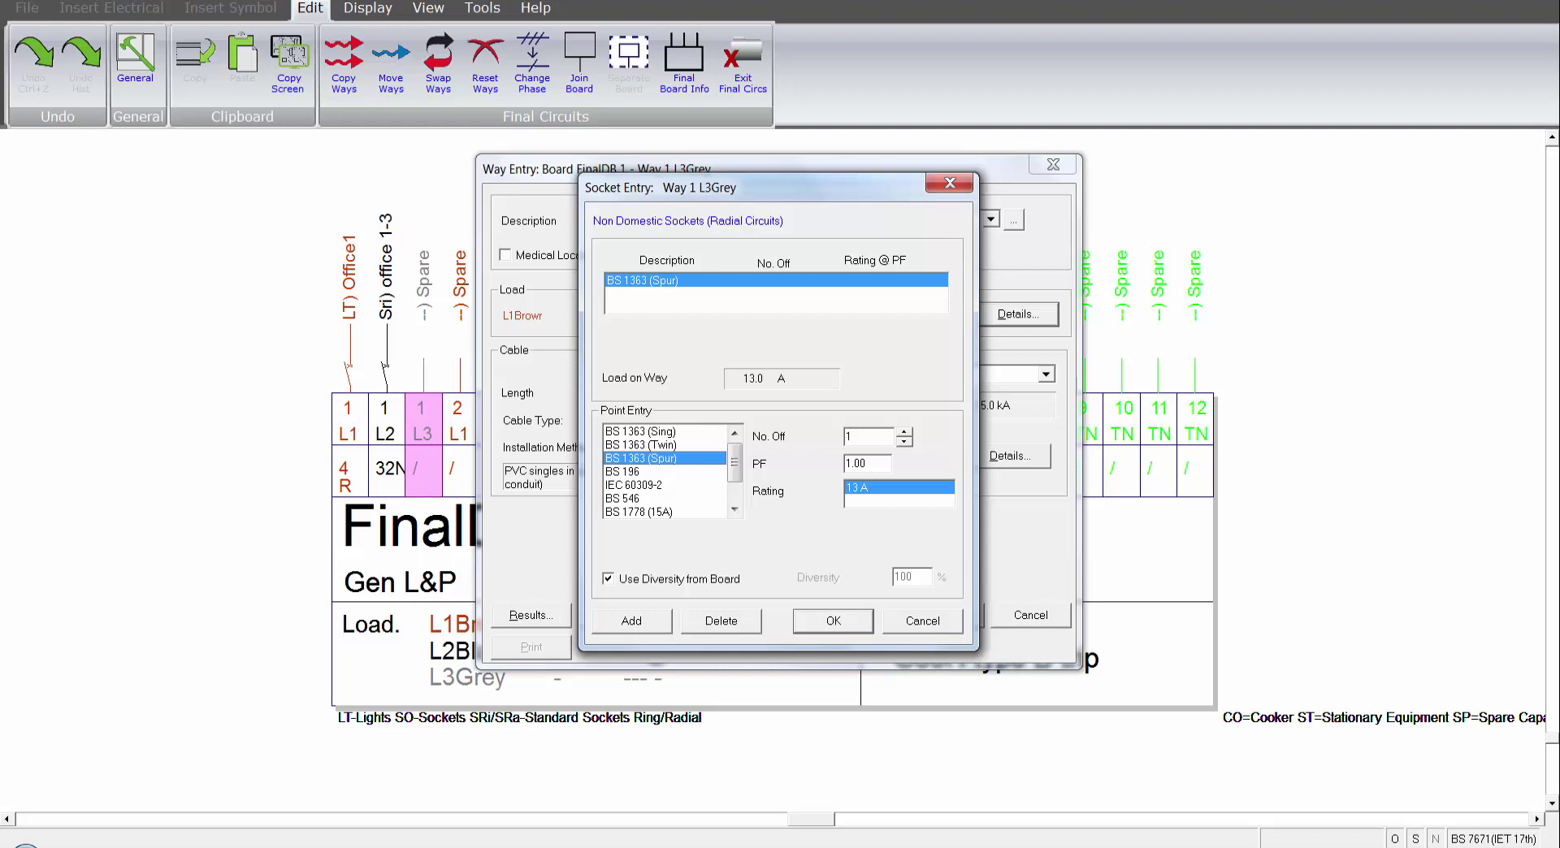
left_click(904, 432)
left_click(904, 432)
left_click(905, 432)
key("Return")
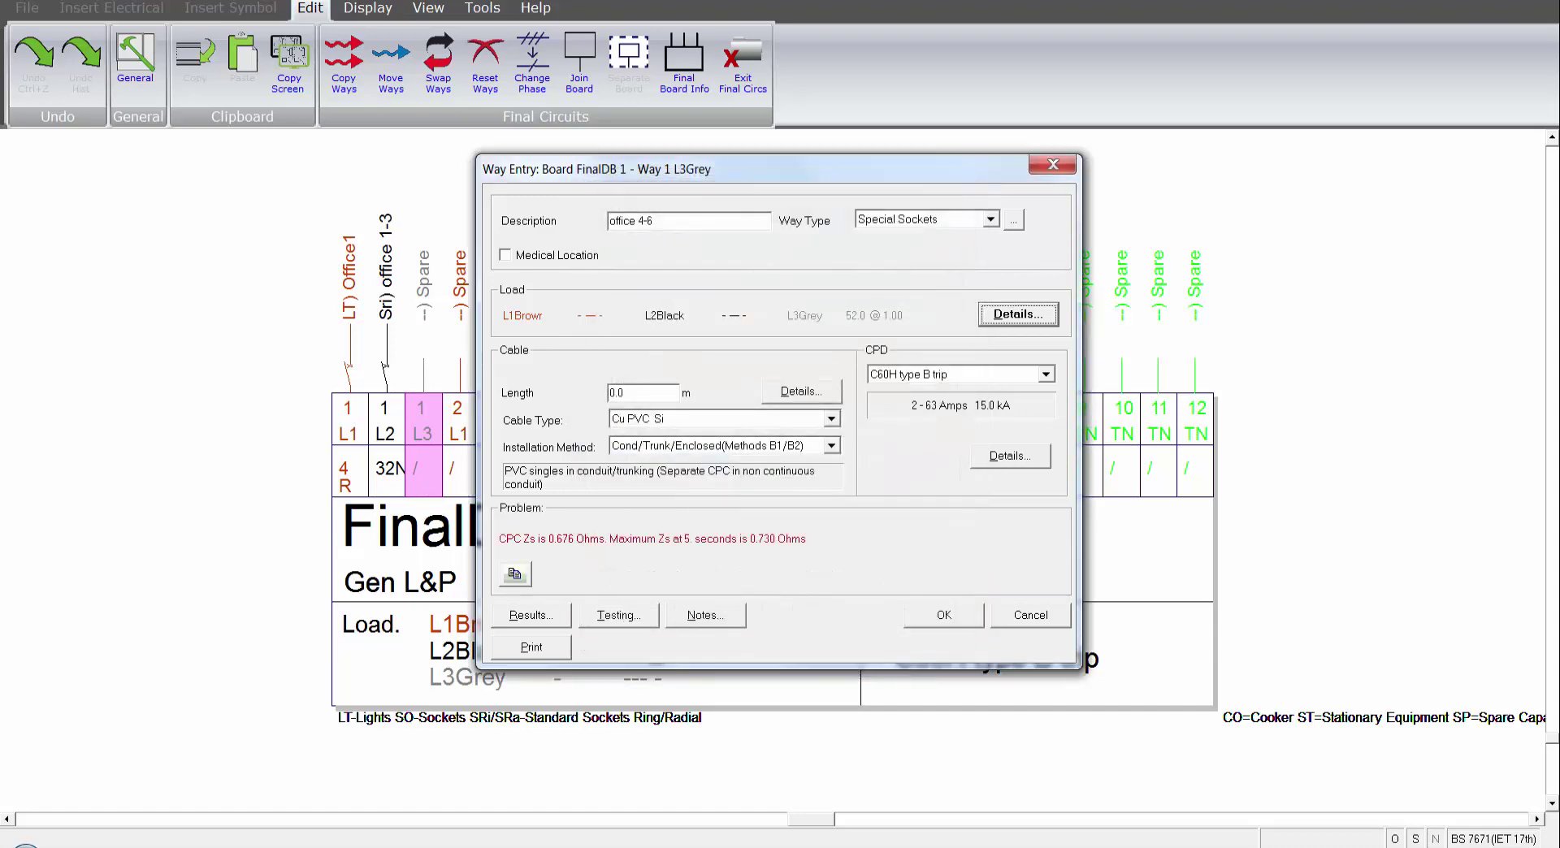
Give way 1 L3 a 45 m cable length and an iC60H type B trip, then show its results
key("Tab")
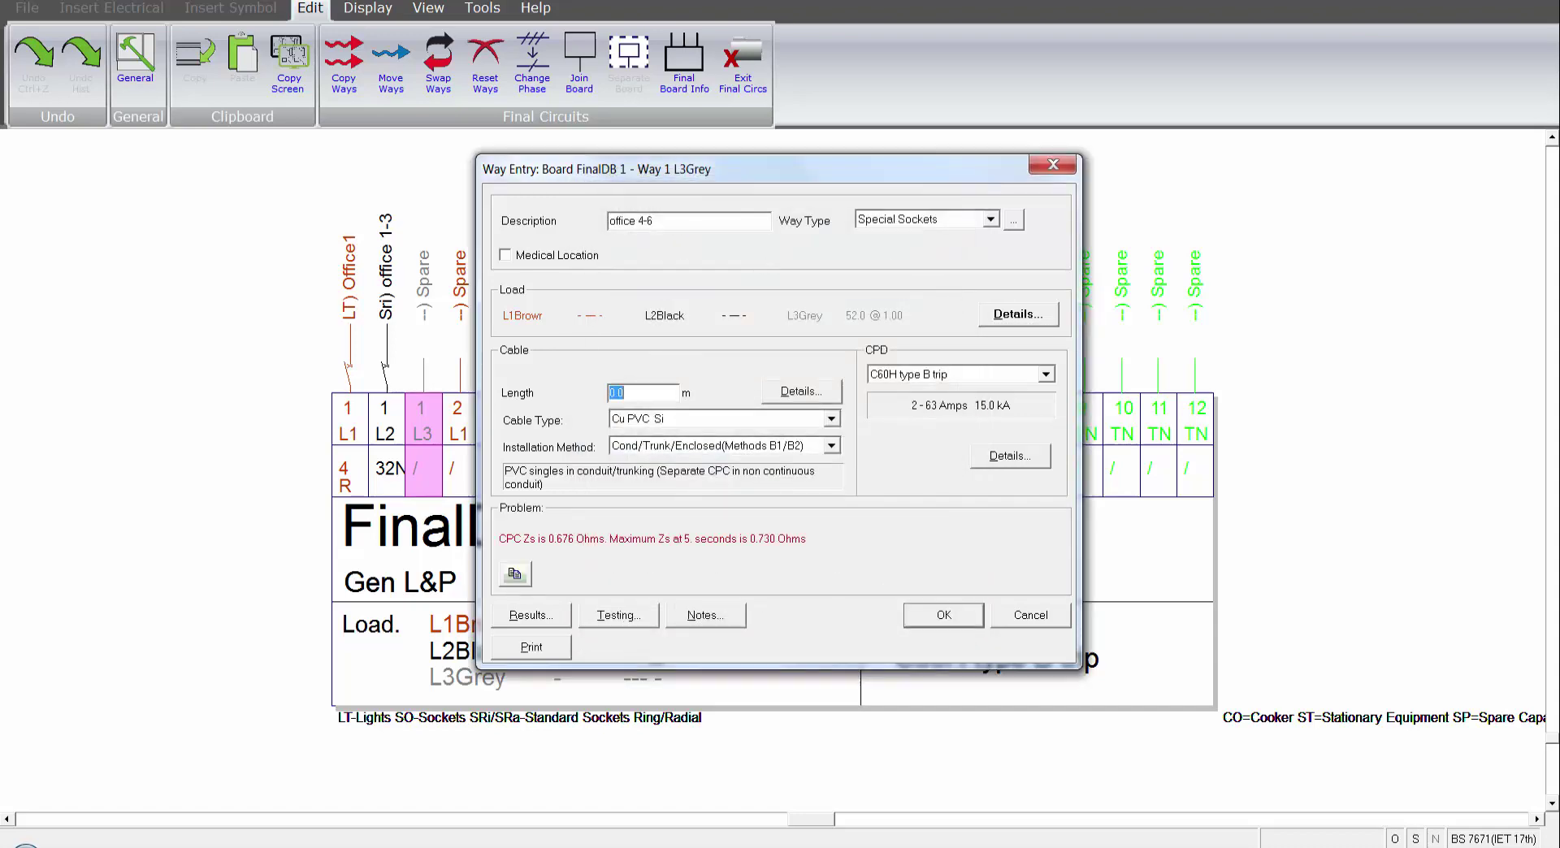
type("45")
left_click(1046, 375)
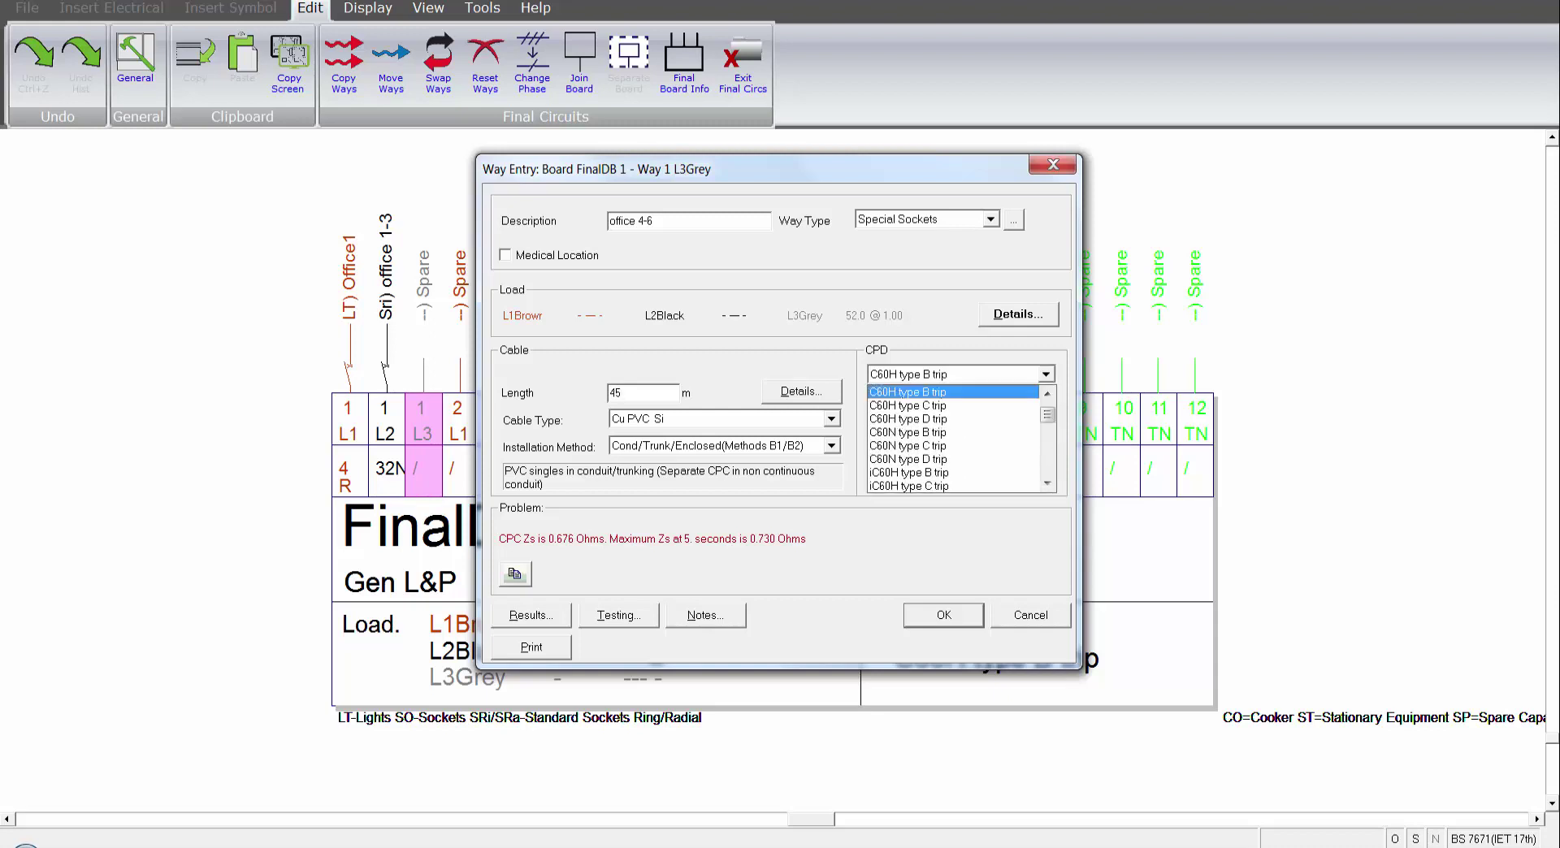
left_click(910, 473)
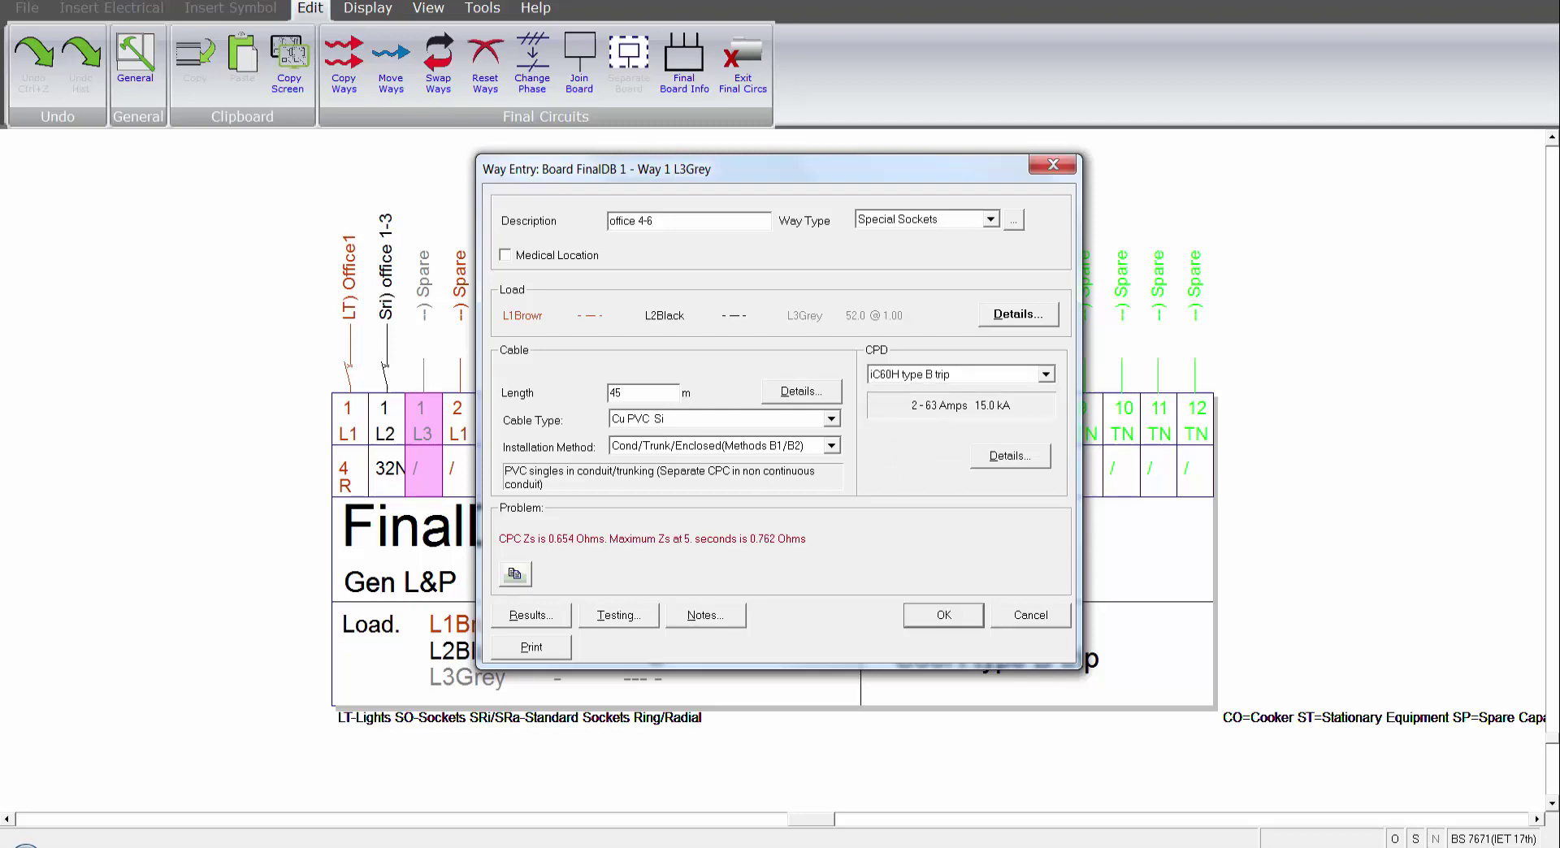
key("alt+r")
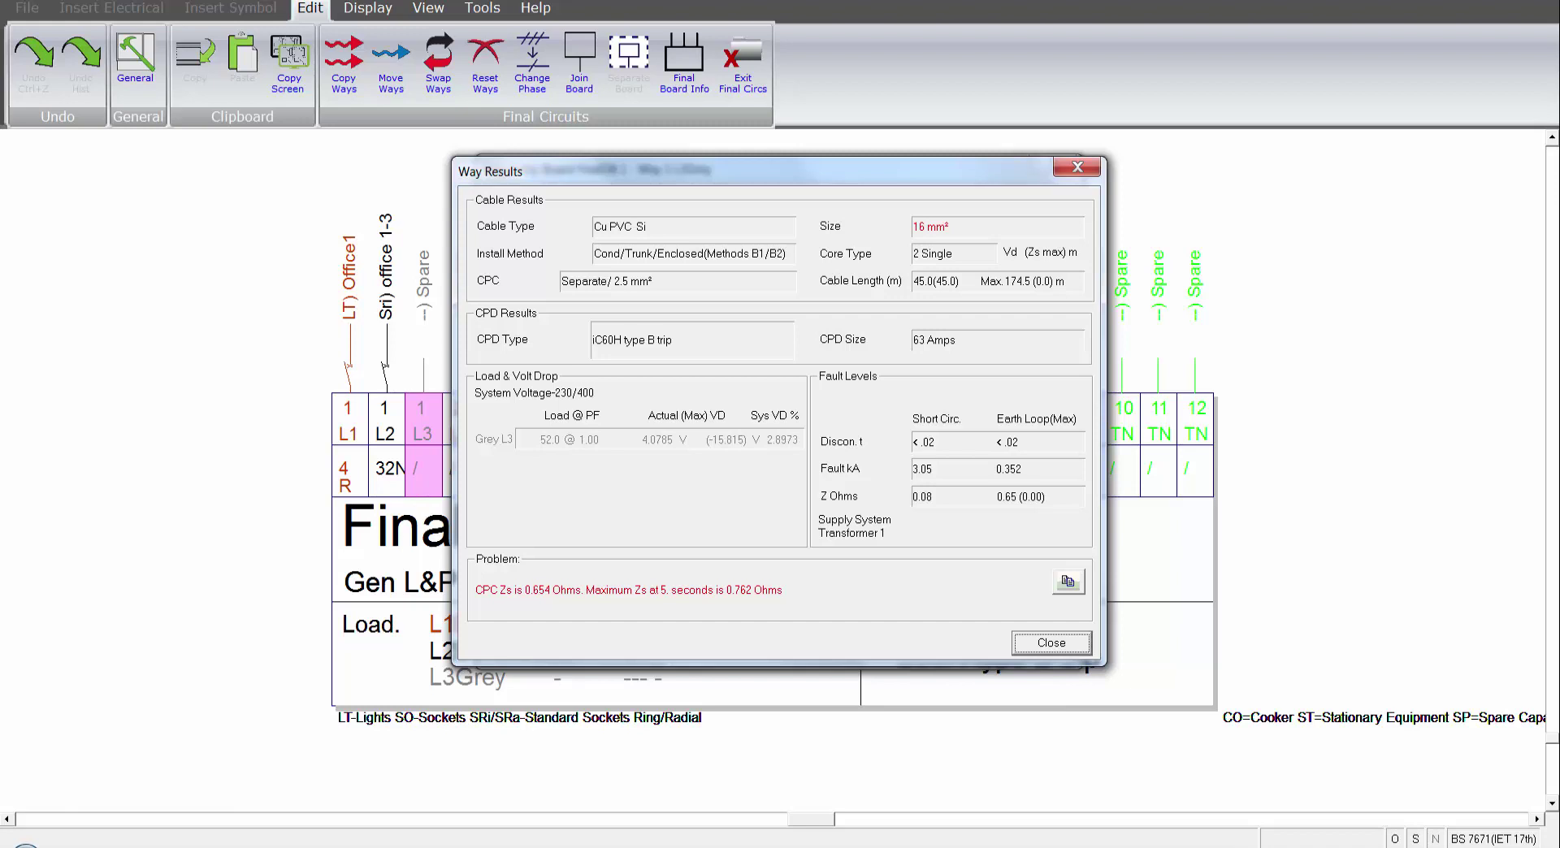
Close the results and apply way 1 L3 to FinalDB 1 as office 4-6 special sockets
left_click(1051, 644)
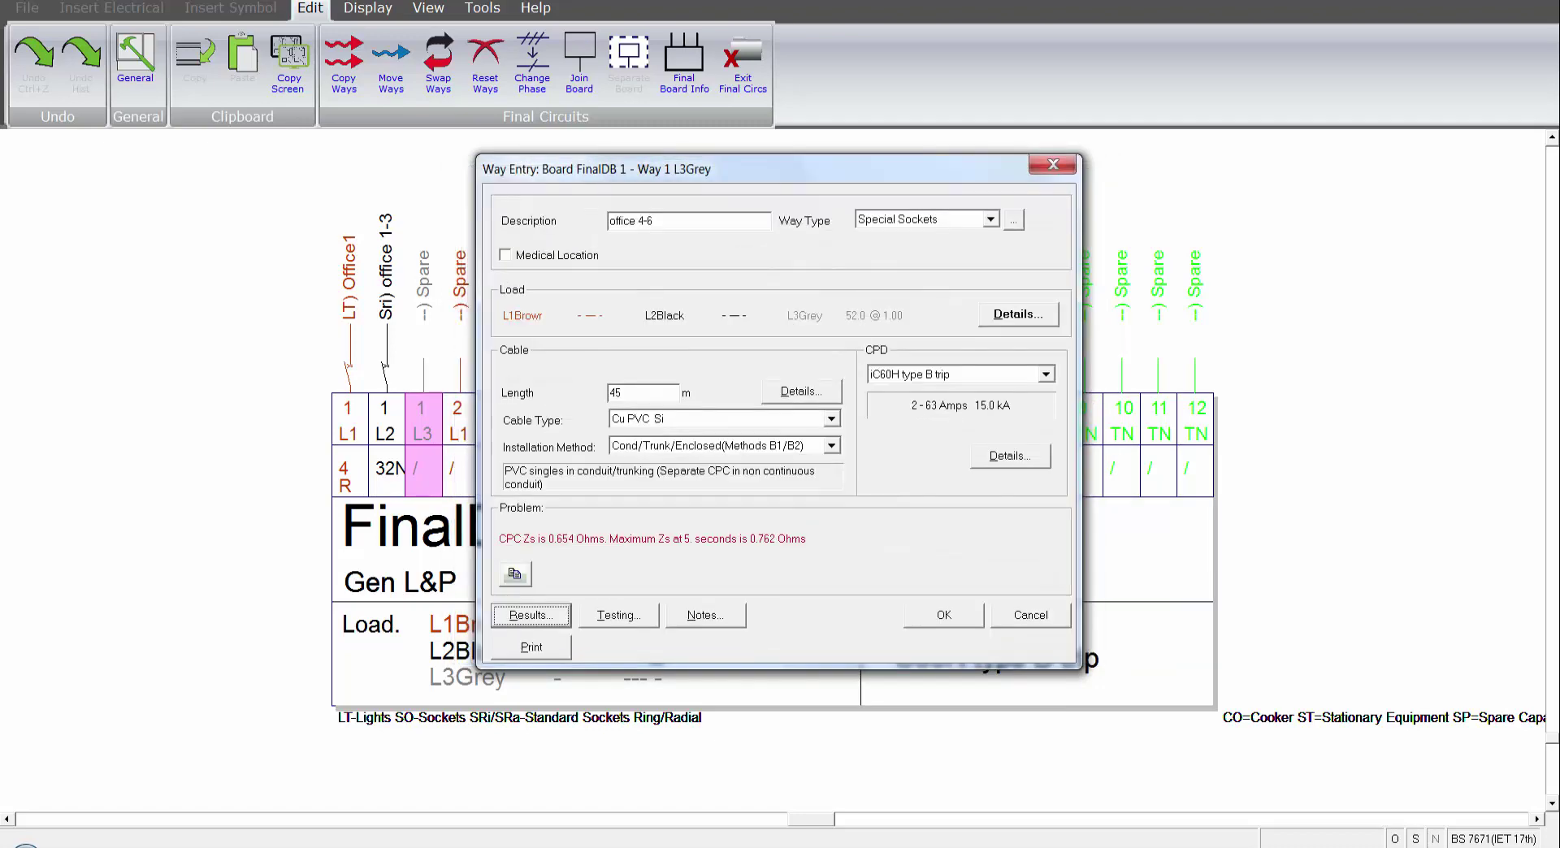
left_click(945, 616)
key("Return")
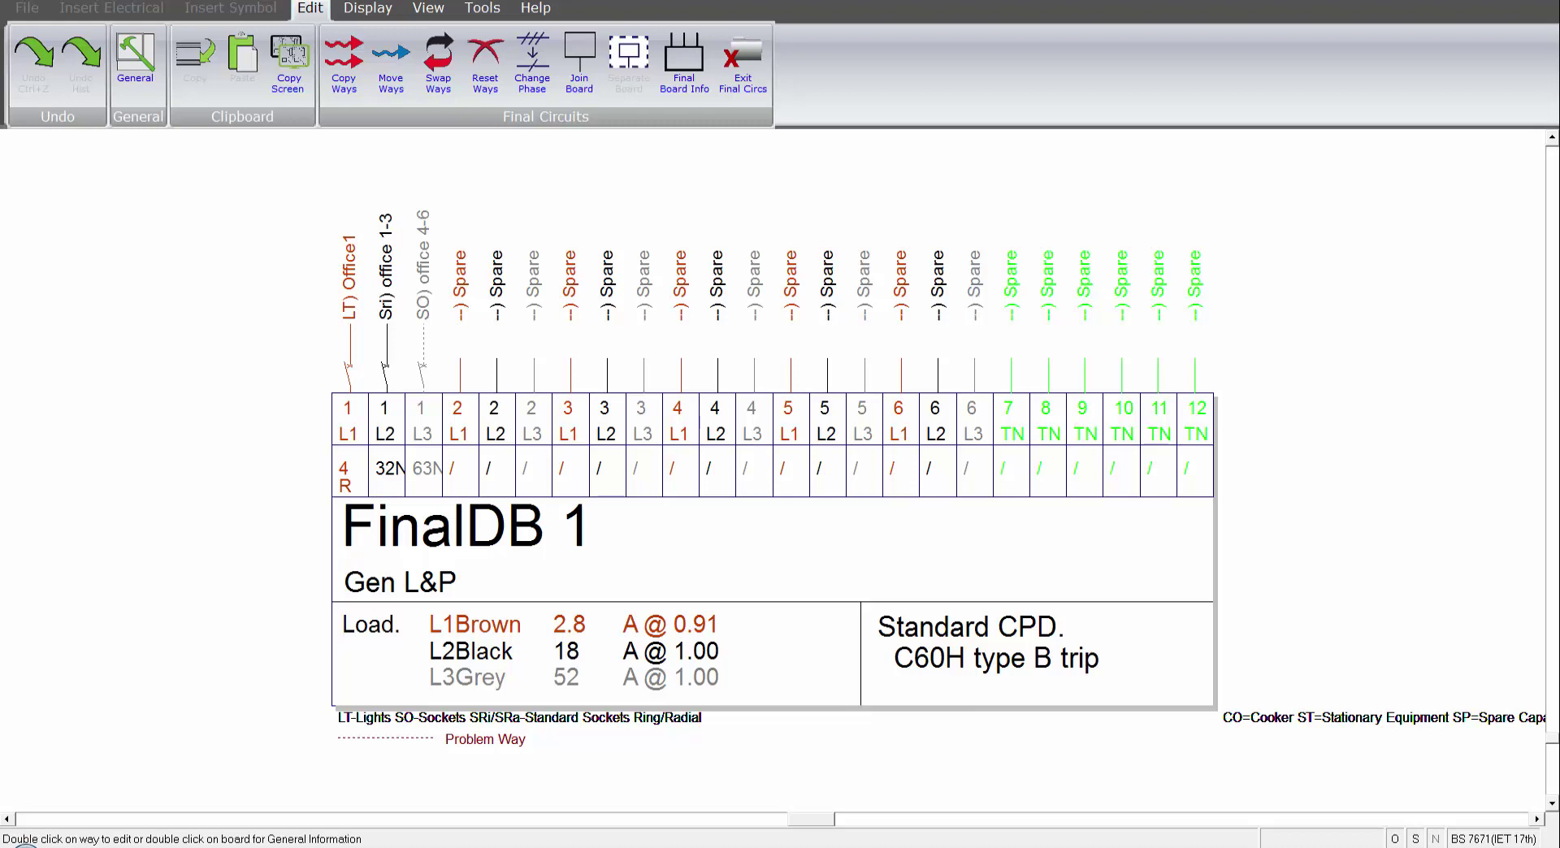
double_click(386, 439)
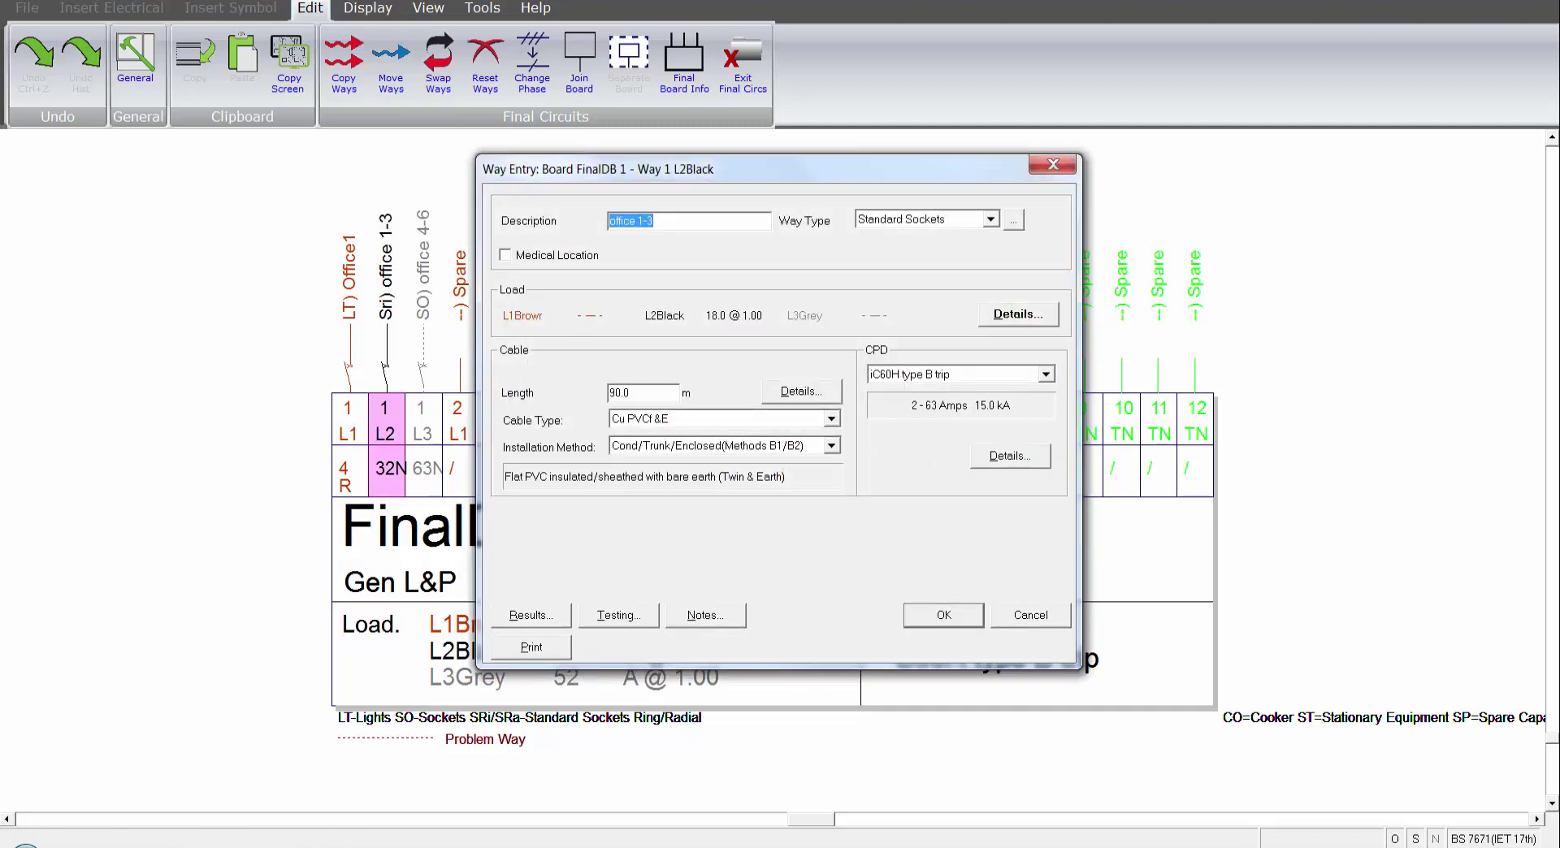
left_click(1031, 615)
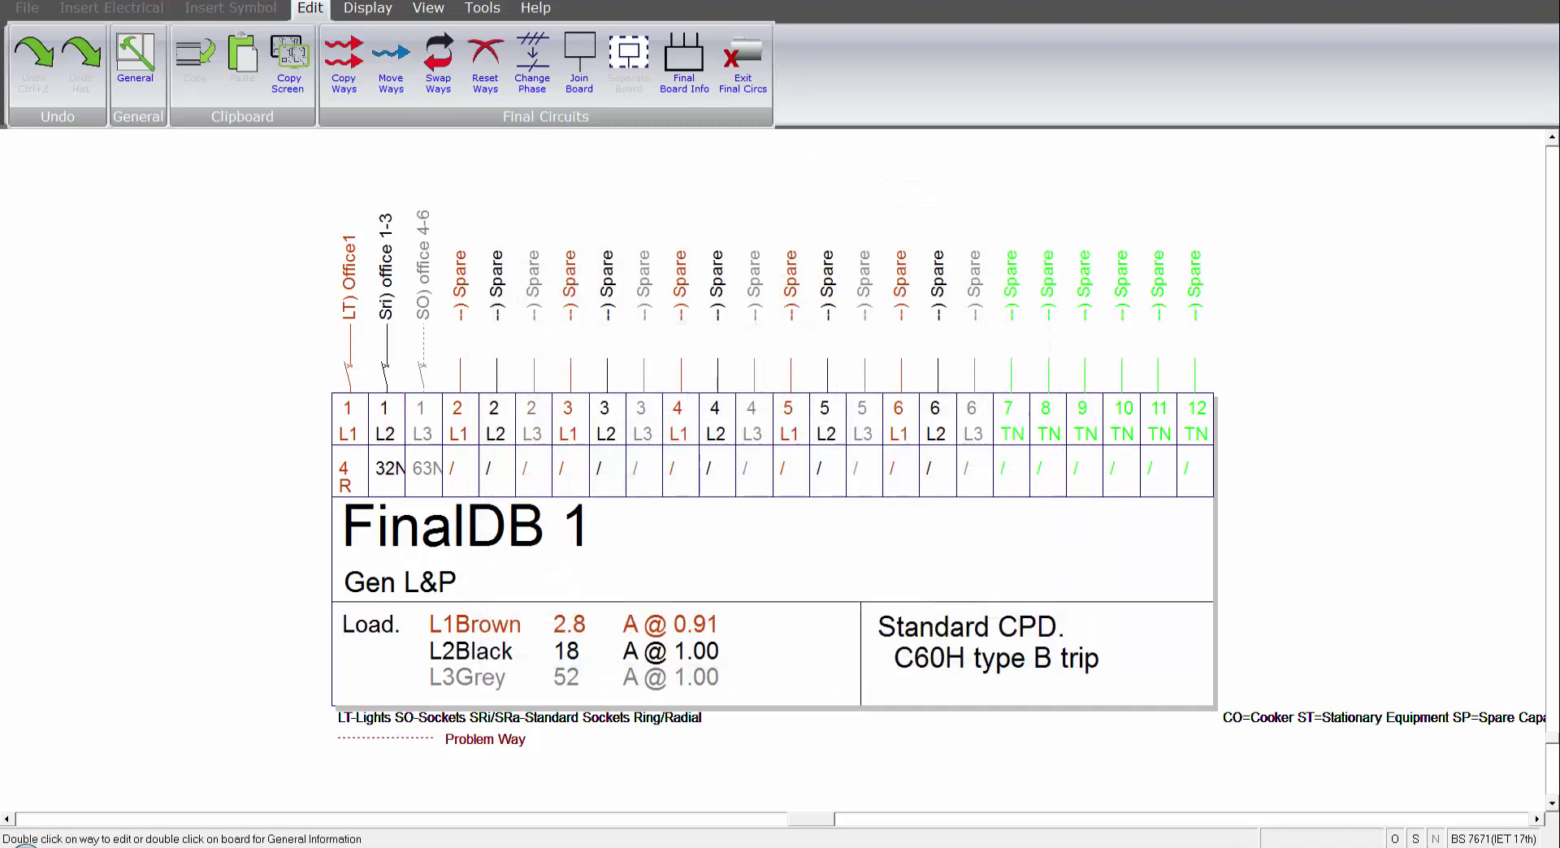